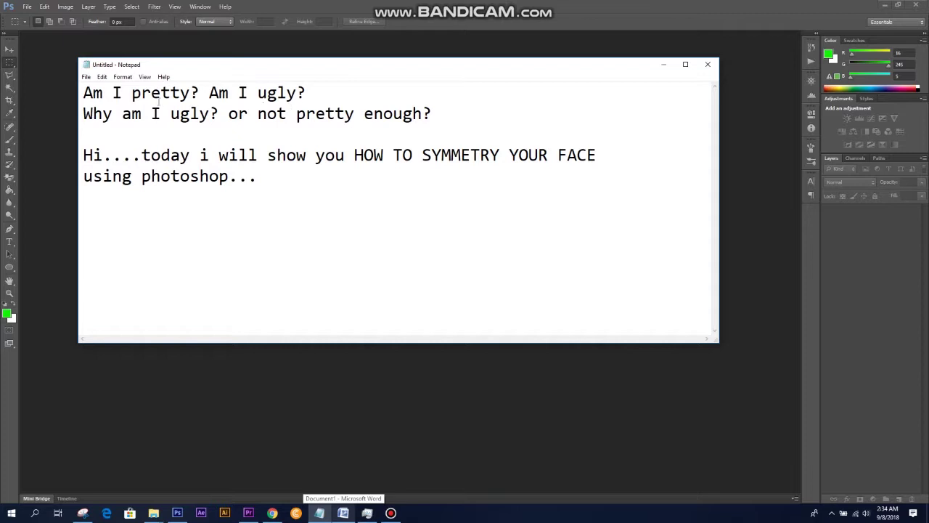
{"action": "left_click_drag", "start_coordinate": [83, 93], "coordinate": [309, 92]}
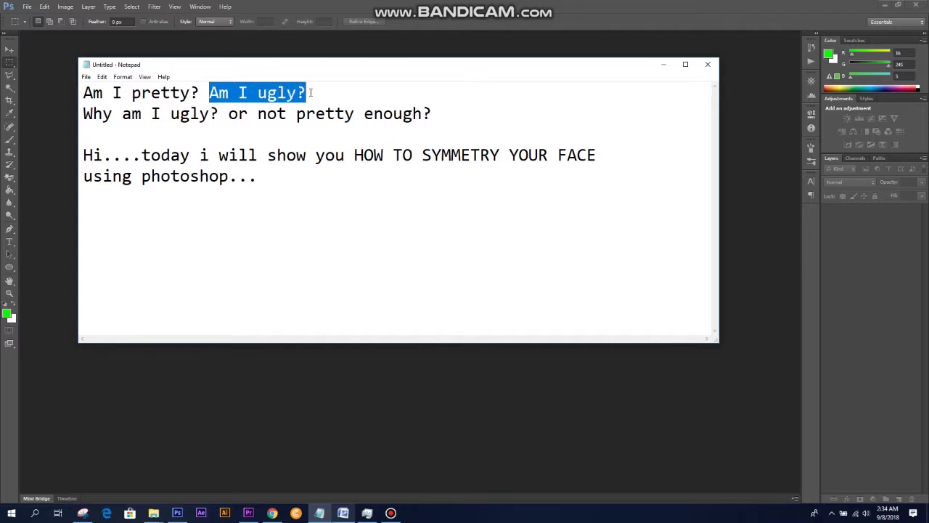
{"action": "left_click", "coordinate": [244, 134]}
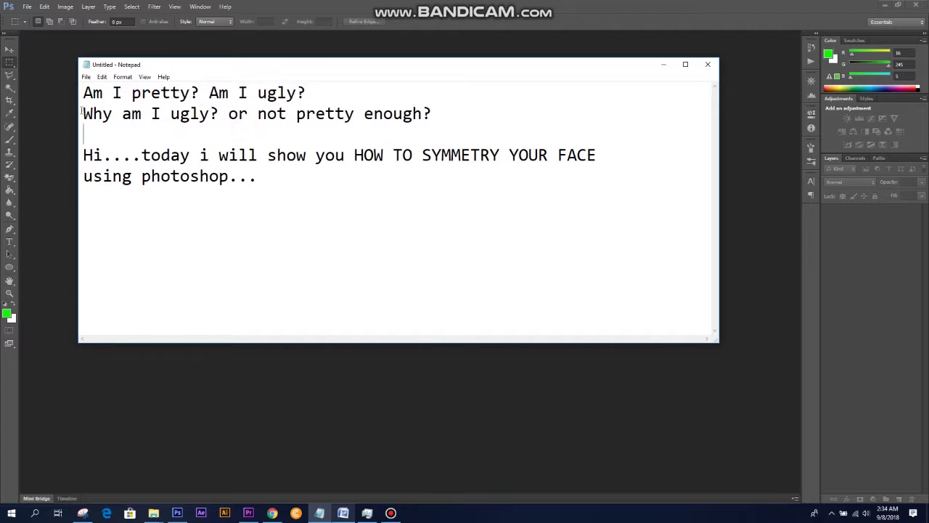
{"action": "left_click_drag", "start_coordinate": [83, 113], "coordinate": [440, 116]}
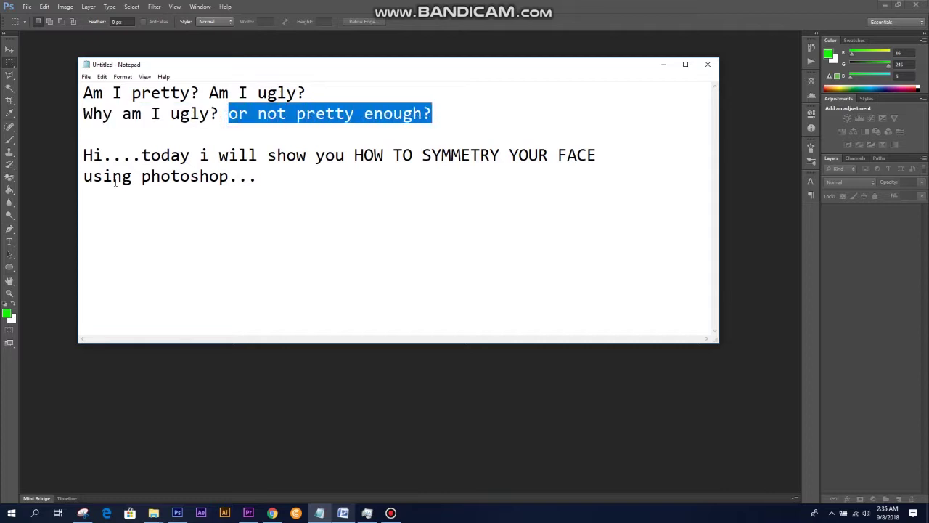
{"action": "left_click_drag", "start_coordinate": [83, 155], "coordinate": [605, 166]}
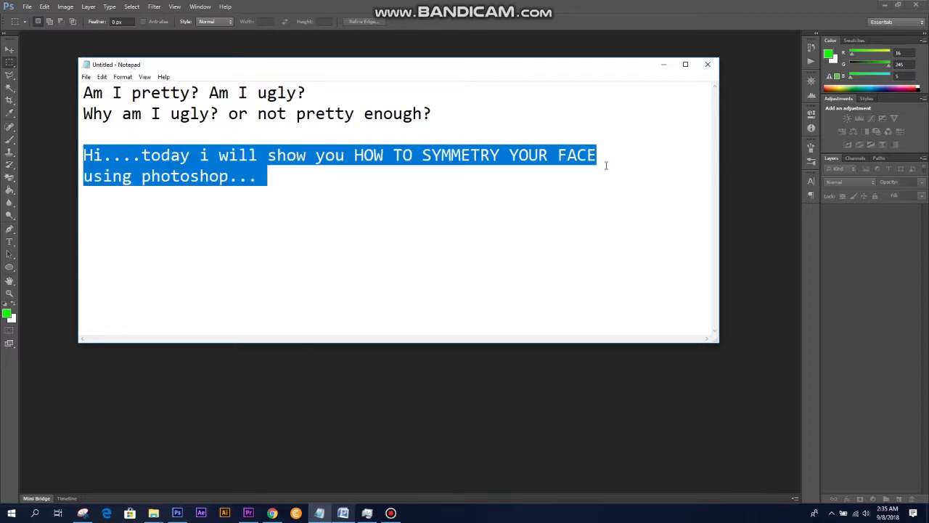
{"action": "left_click_drag", "start_coordinate": [474, 167], "coordinate": [258, 183]}
- Add the line "1# Run the photoshop programme...." below the introduction in the note
{"action": "left_click", "coordinate": [273, 186]}
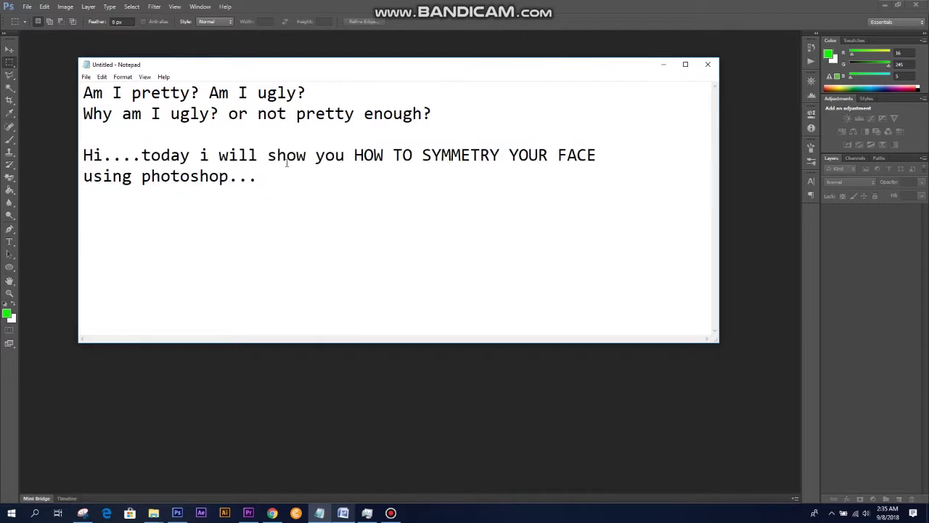
{"action": "key", "text": "Return"}
{"action": "type", "text": "1# Run the "}
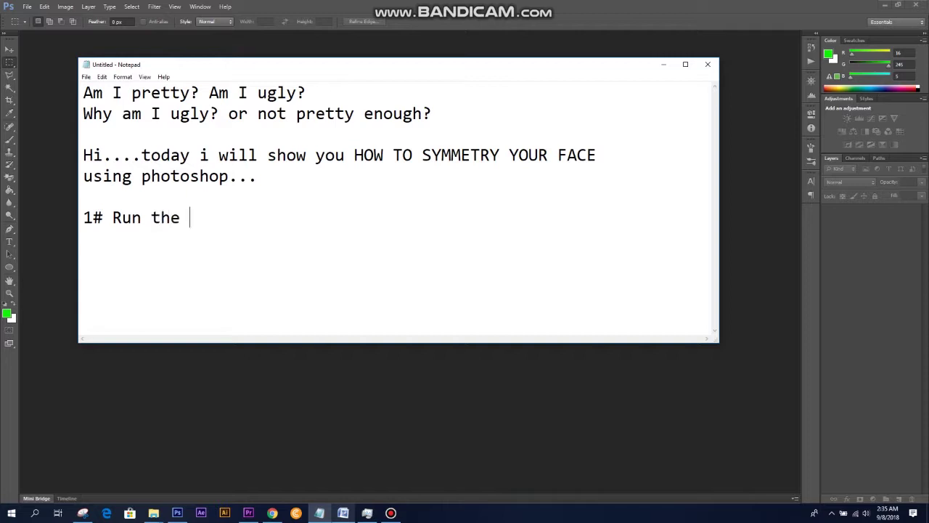
{"action": "type", "text": "photoshop"}
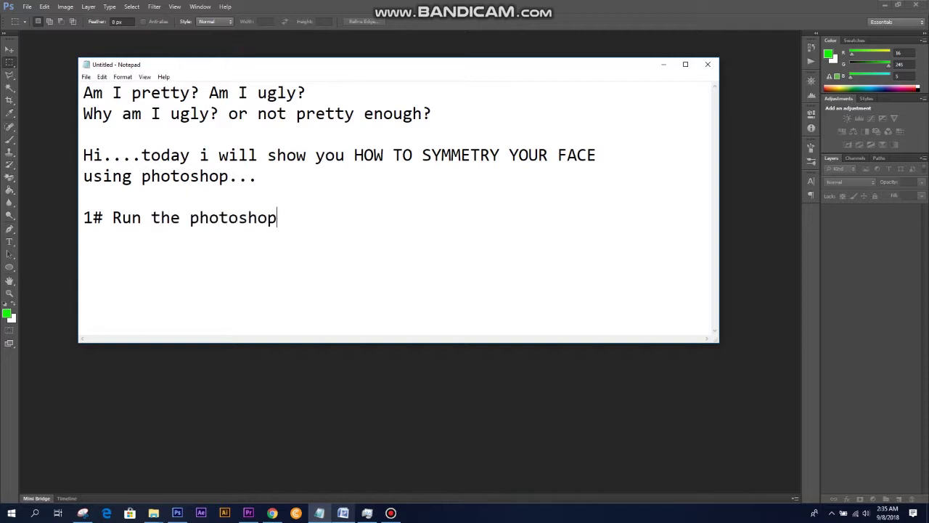
{"action": "type", "text": " programme....  "}
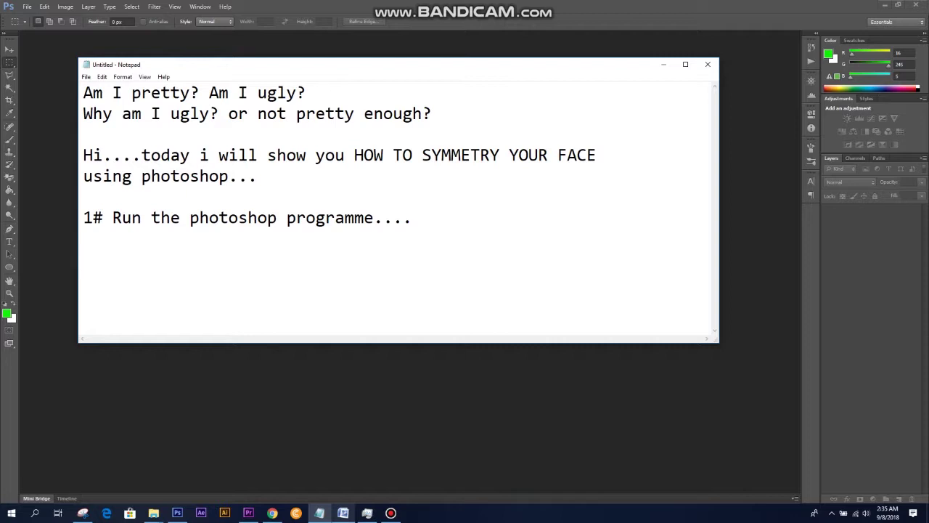
- Add a second numbered line to the note reading "2# Import your photo ( passport photo )"
{"action": "type", "text": "2# Open"}
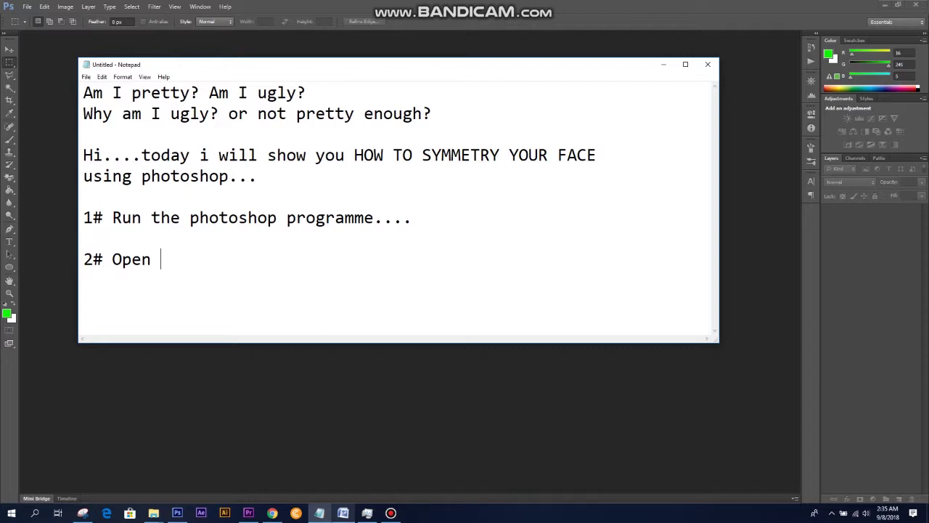
{"action": "key", "text": "BackSpace"}
{"action": "key", "text": "BackSpace"}
{"action": "key", "text": "BackSpace"}
{"action": "key", "text": "BackSpace"}
{"action": "type", "text": "Import y"}
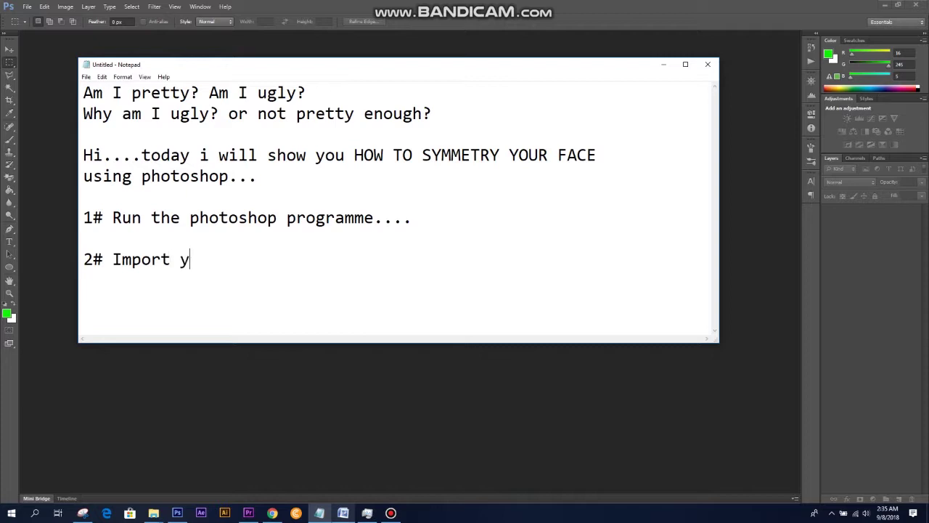
{"action": "type", "text": "our photo"}
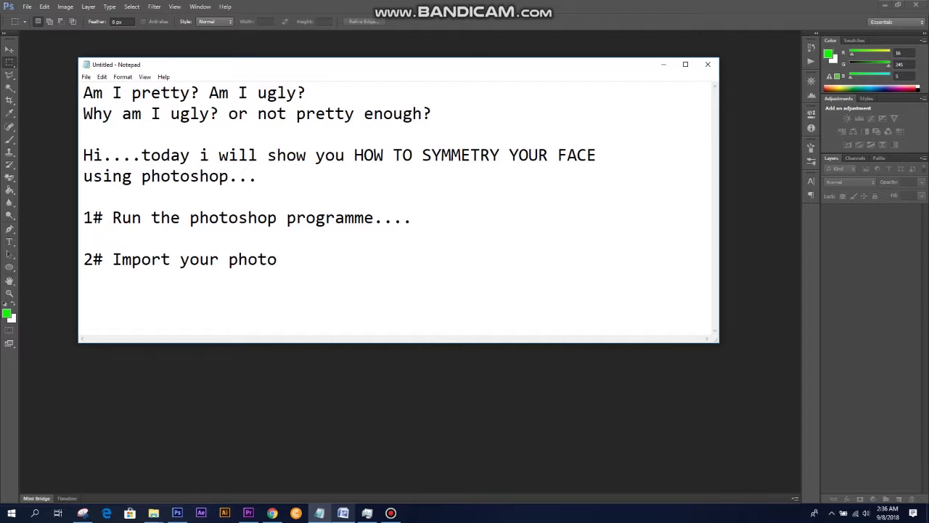
{"action": "type", "text": "( passpo"}
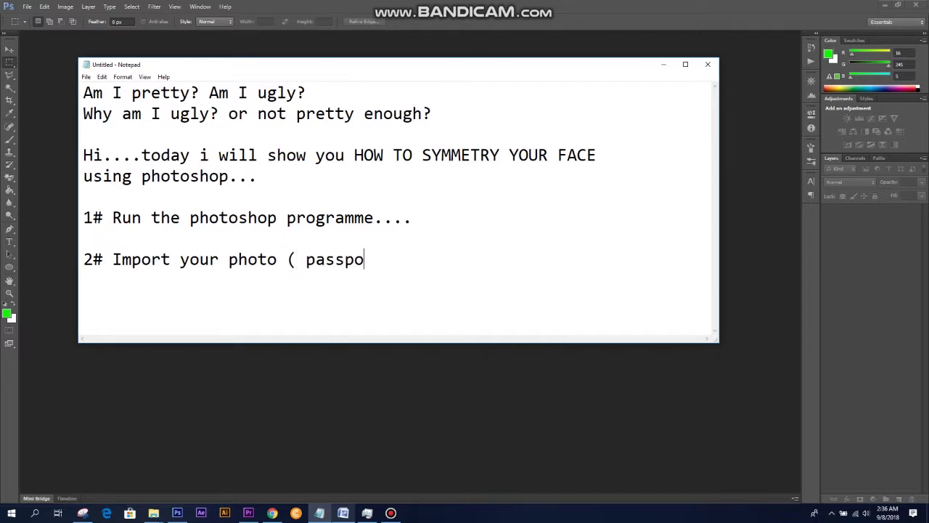
{"action": "type", "text": "rt phot"}
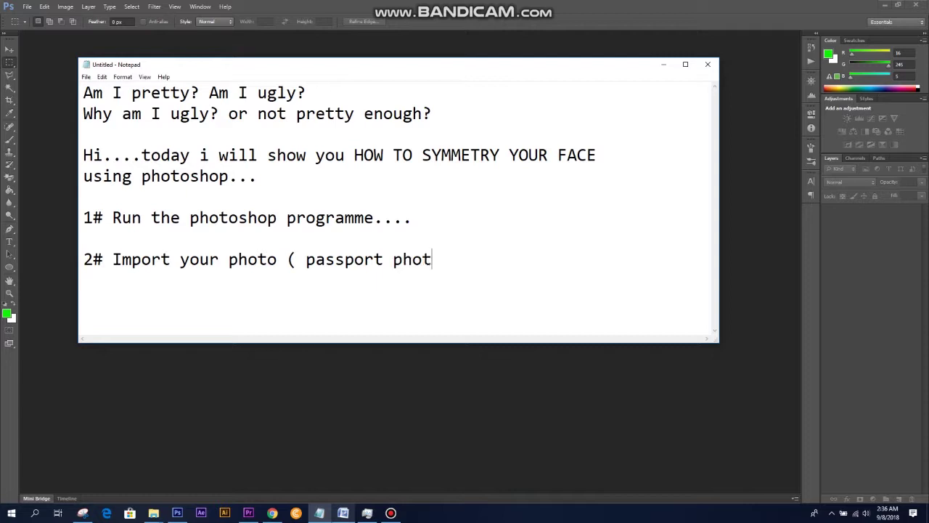
{"action": "type", "text": "o )"}
- Switch to Photoshop and open the image Passport 1.JPG from the PNG IMAGE folder
{"action": "left_click", "coordinate": [431, 8]}
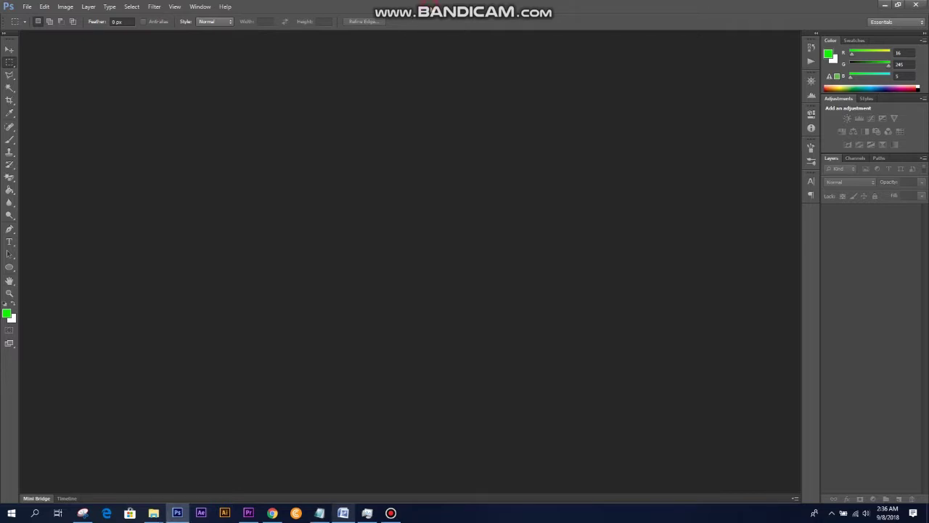
{"action": "left_click", "coordinate": [23, 8]}
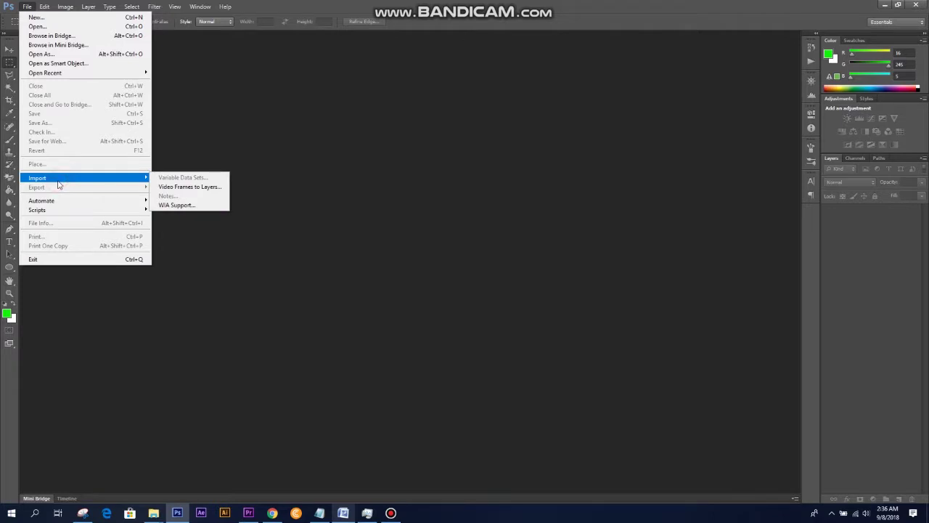
{"action": "left_click", "coordinate": [47, 29]}
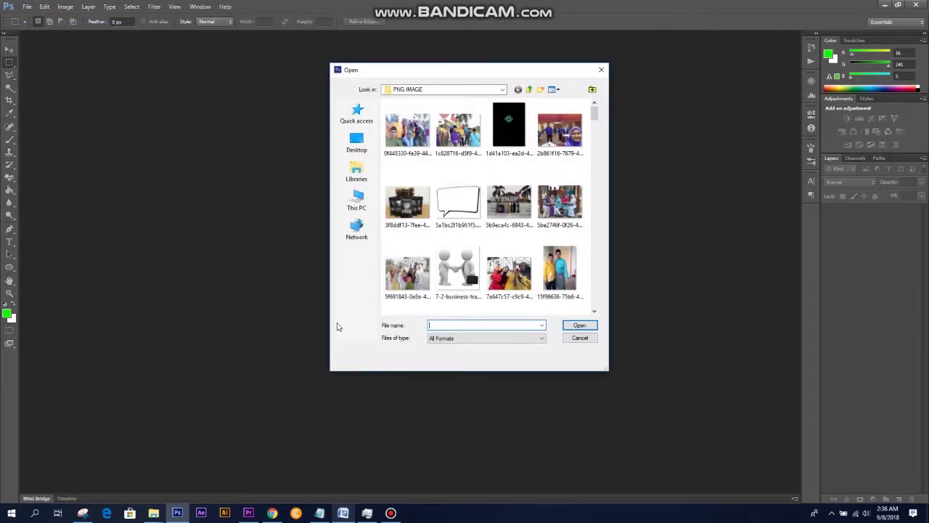
{"action": "left_click", "coordinate": [440, 325]}
{"action": "type", "text": "pass"}
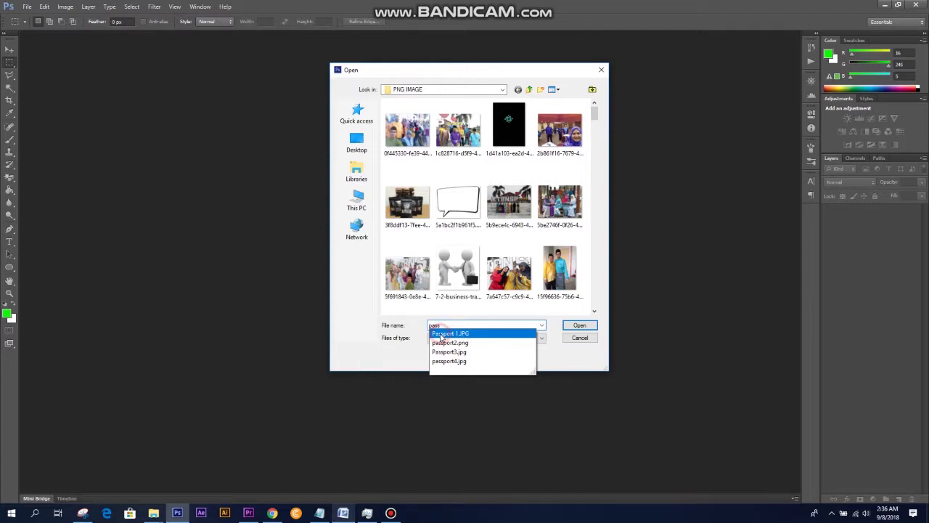
{"action": "left_click", "coordinate": [442, 335]}
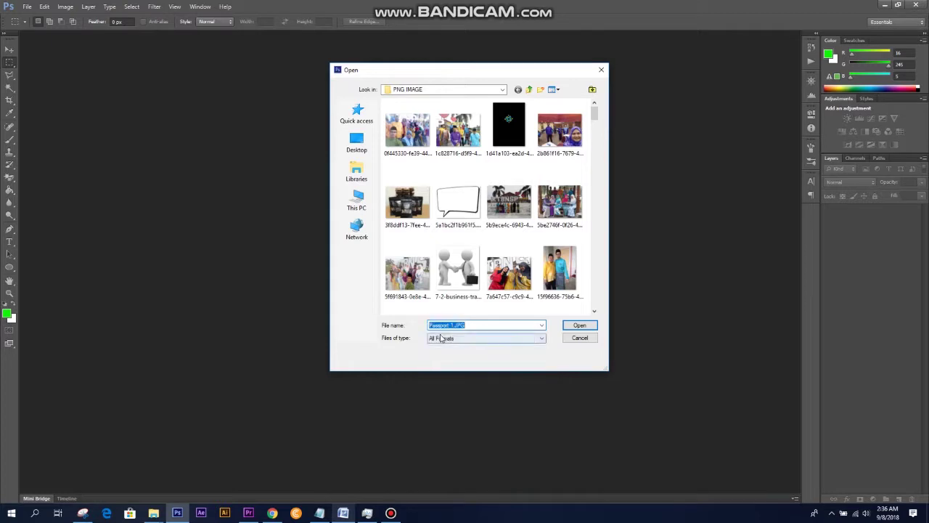
{"action": "left_click", "coordinate": [565, 325]}
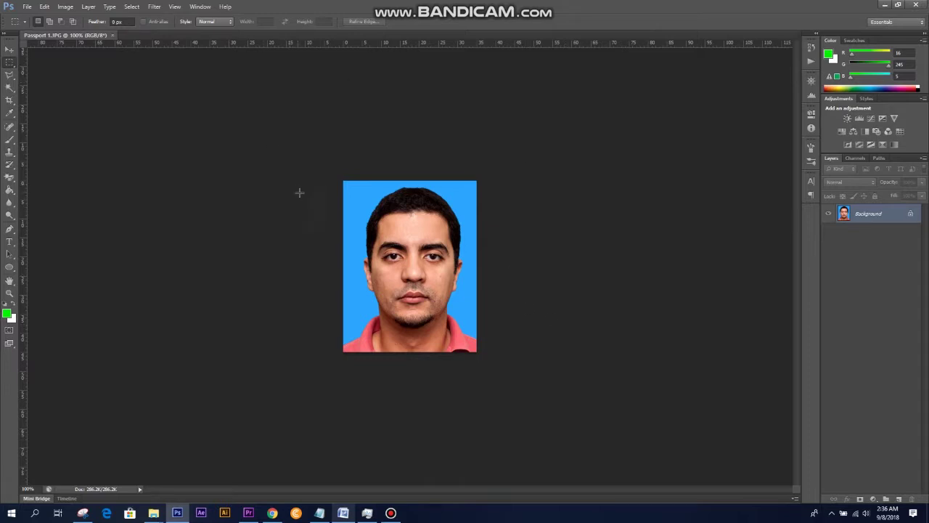
{"action": "left_click", "coordinate": [319, 512]}
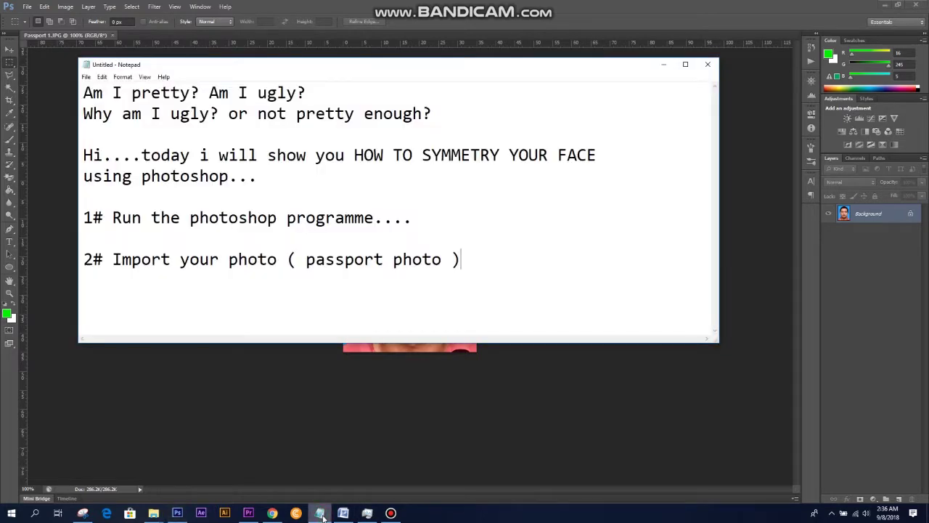
{"action": "left_click", "coordinate": [320, 512]}
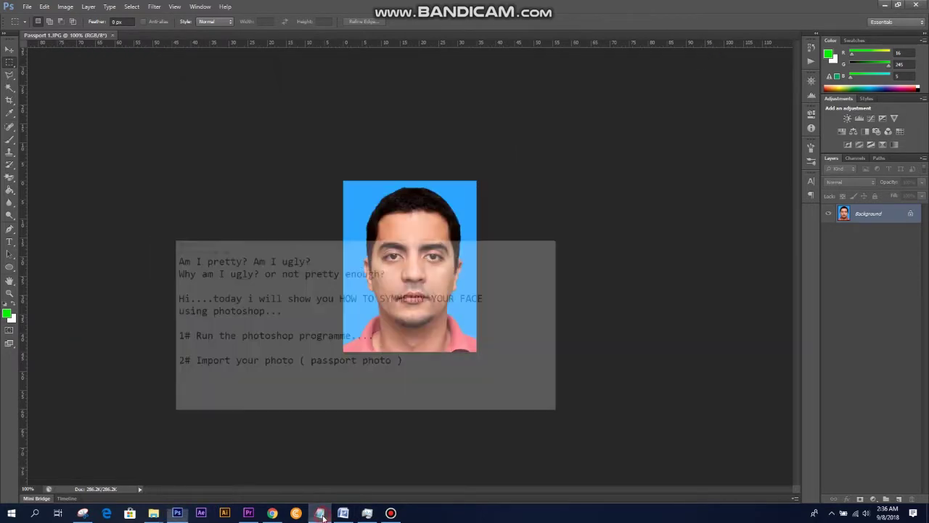
{"action": "left_click", "coordinate": [45, 8]}
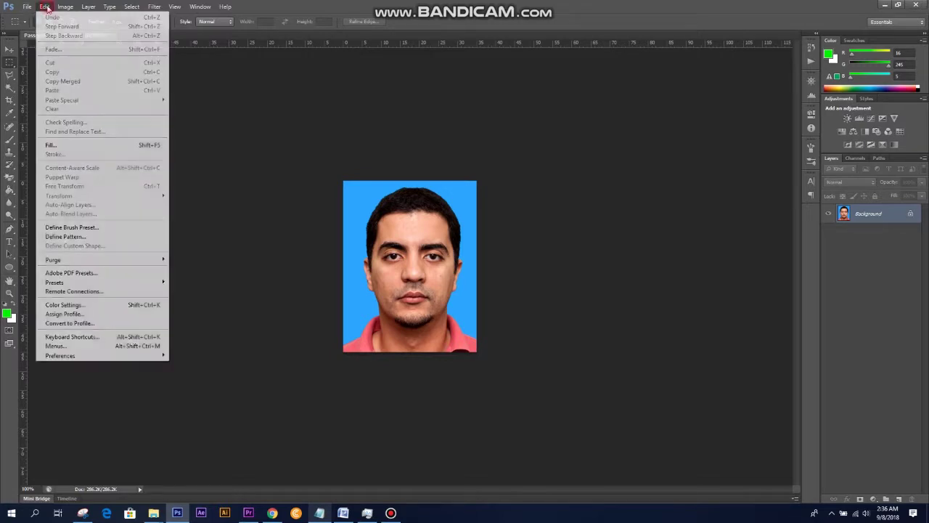
{"action": "left_click", "coordinate": [46, 7]}
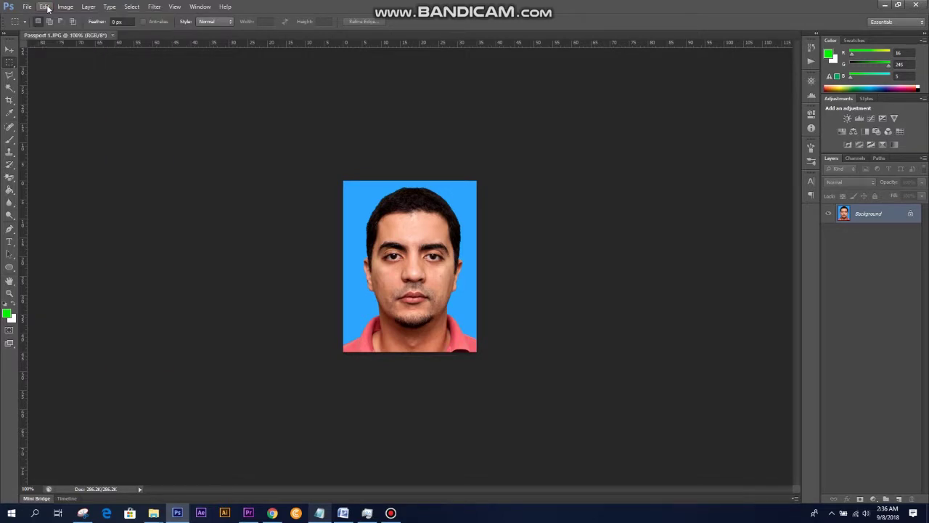
- Select the left half of the portrait up to the nose's centre line and copy and paste it as a new layer
{"action": "left_click", "coordinate": [11, 64]}
{"action": "left_click_drag", "start_coordinate": [342, 181], "coordinate": [414, 354]}
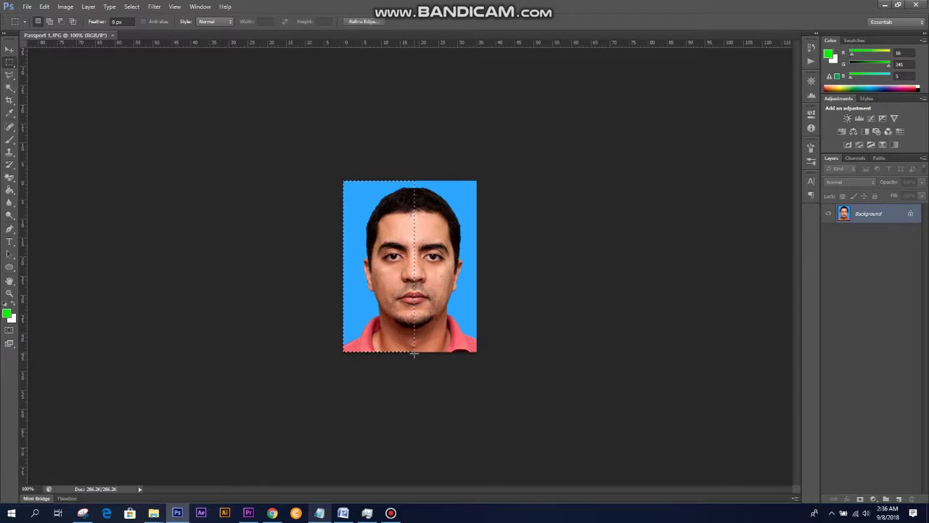
{"action": "left_click", "coordinate": [45, 7]}
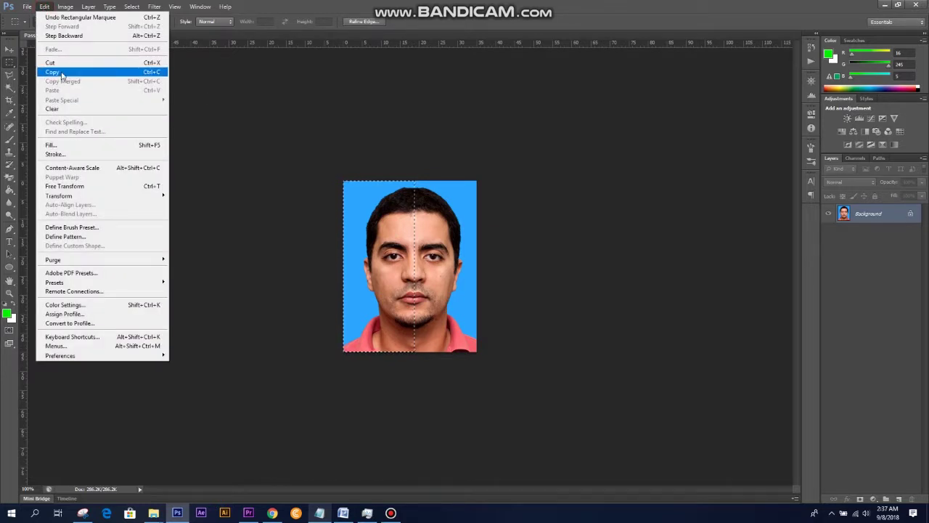
{"action": "left_click", "coordinate": [62, 72]}
{"action": "left_click", "coordinate": [45, 7]}
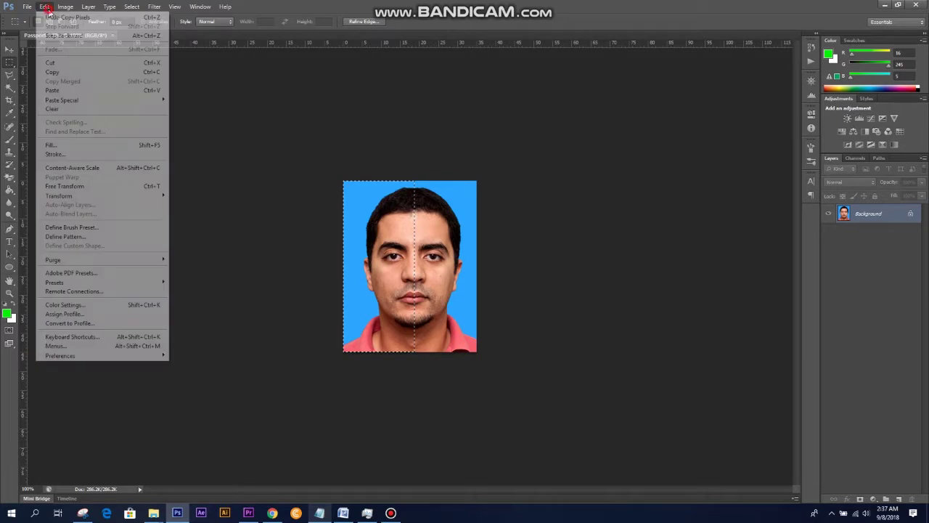
{"action": "left_click", "coordinate": [60, 90]}
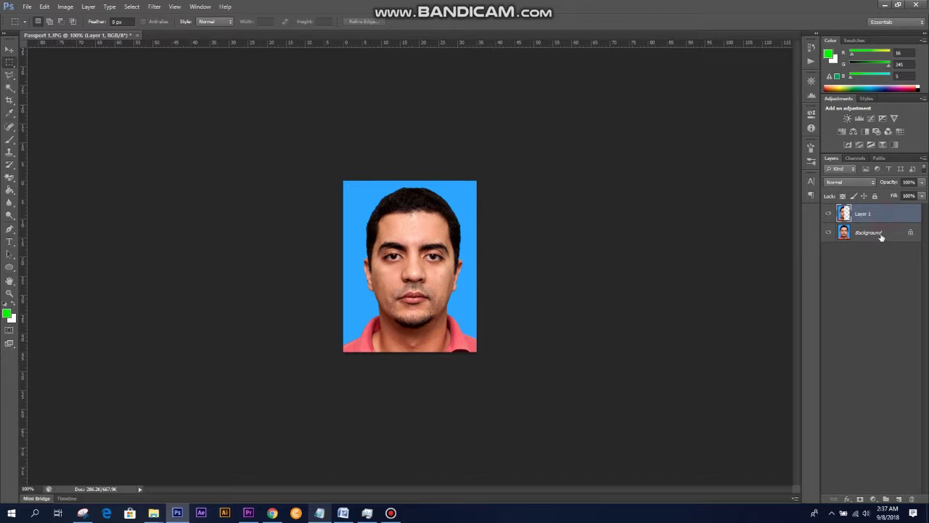
- Mirror the pasted half with Free Transform across the face's centre line to the photo's right edge, at a width of about -86%
{"action": "left_click", "coordinate": [43, 7]}
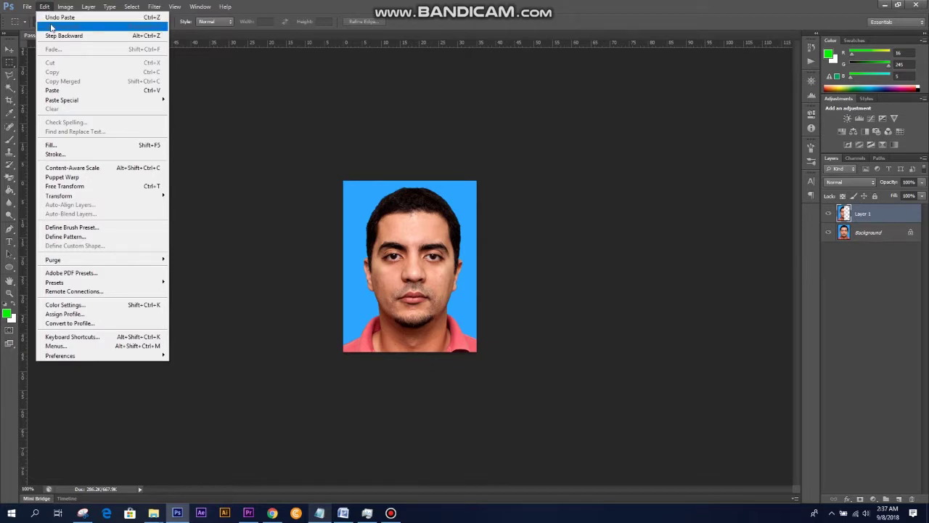
{"action": "left_click", "coordinate": [78, 187]}
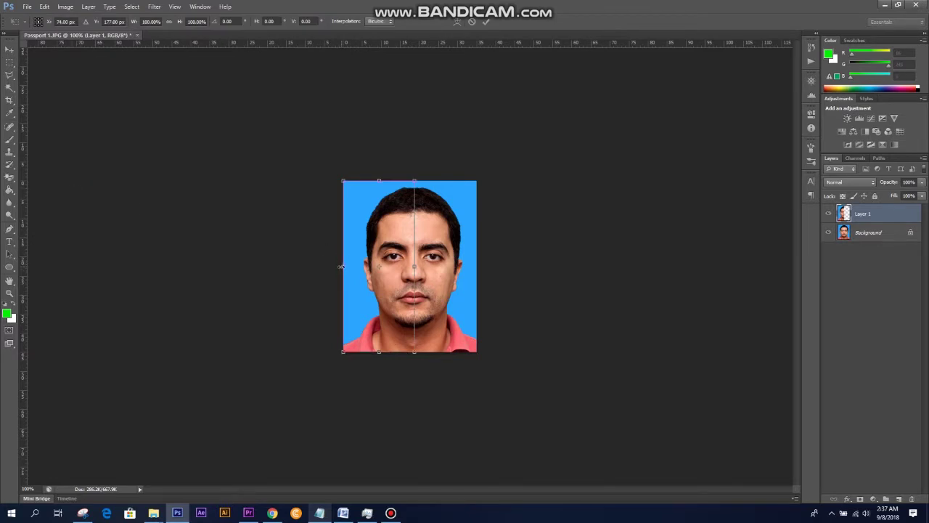
{"action": "left_click_drag", "start_coordinate": [342, 266], "coordinate": [478, 277]}
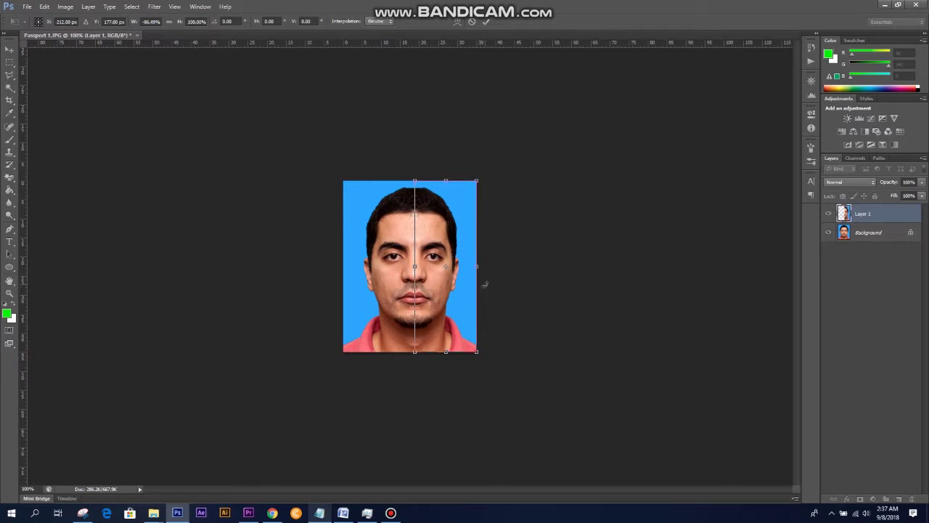
{"action": "key", "text": "Return"}
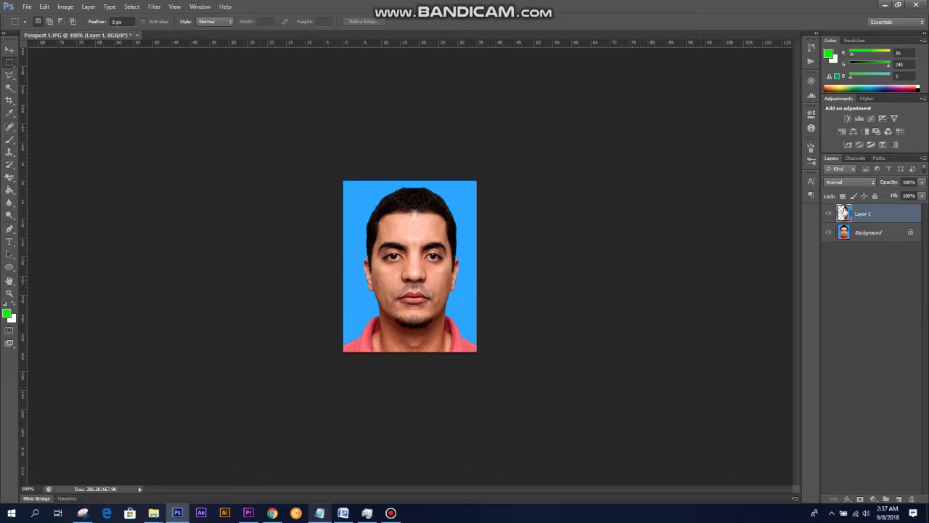
- Toggle the visibility of Layer 1 several times to compare the original face with the mirrored one
{"action": "left_click", "coordinate": [827, 215]}
{"action": "left_click", "coordinate": [828, 215]}
{"action": "left_click", "coordinate": [828, 215]}
{"action": "left_click", "coordinate": [827, 216]}
{"action": "left_click", "coordinate": [827, 216]}
{"action": "left_click", "coordinate": [828, 216]}
- Open the image Passport3.jpg from the PNG IMAGE folder
{"action": "left_click", "coordinate": [27, 6]}
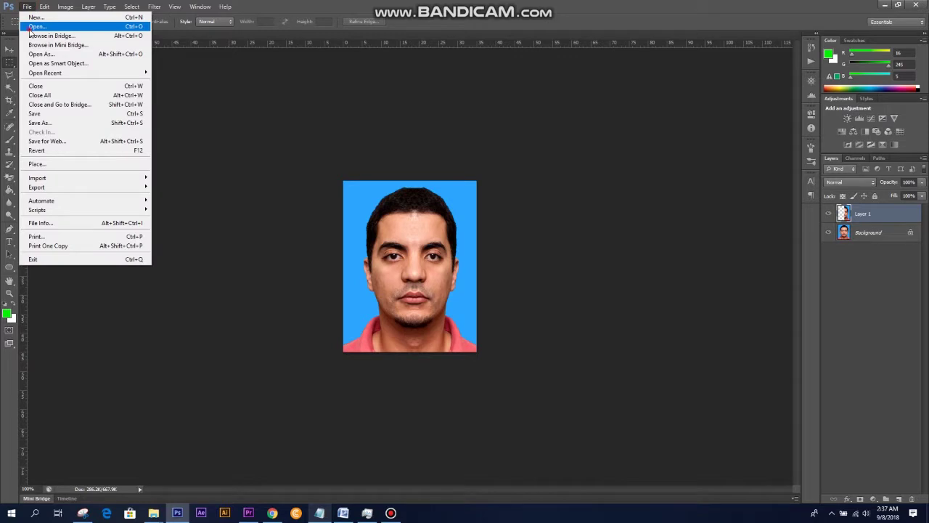
{"action": "left_click", "coordinate": [35, 26]}
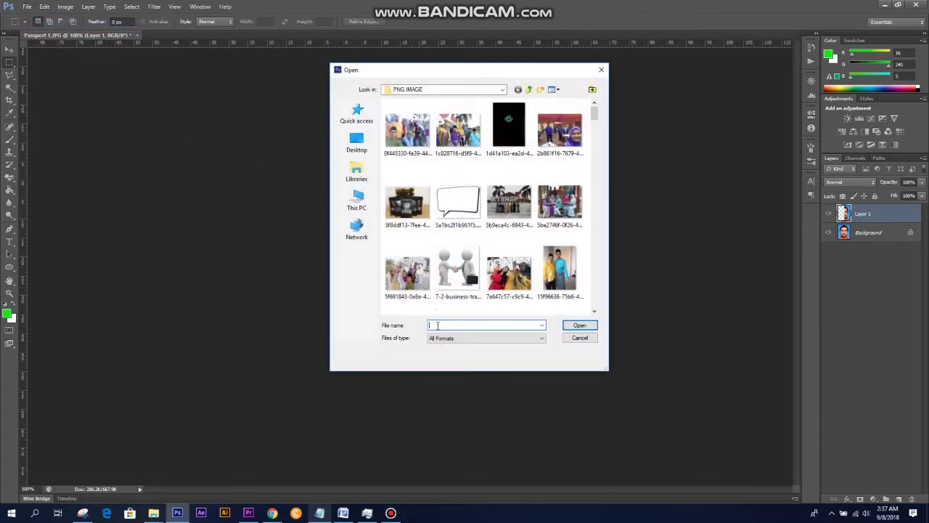
{"action": "type", "text": "pas"}
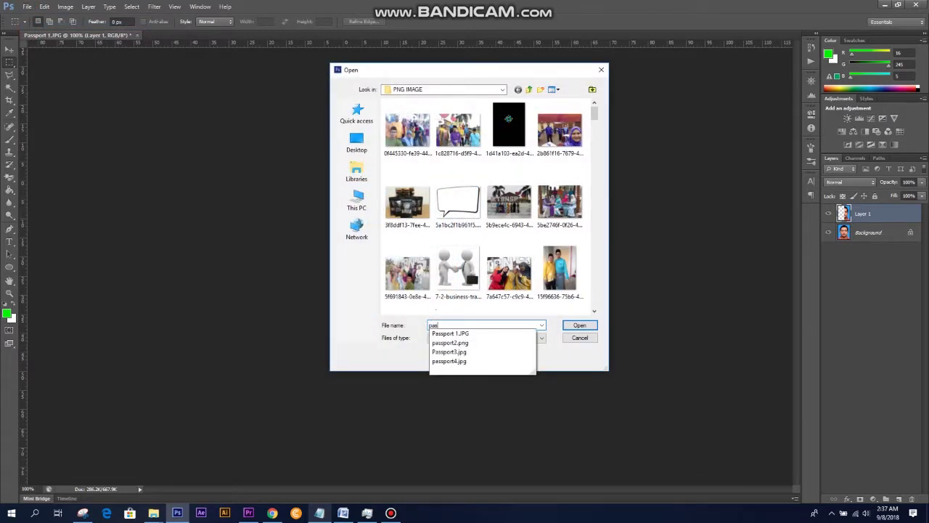
{"action": "left_click", "coordinate": [439, 352]}
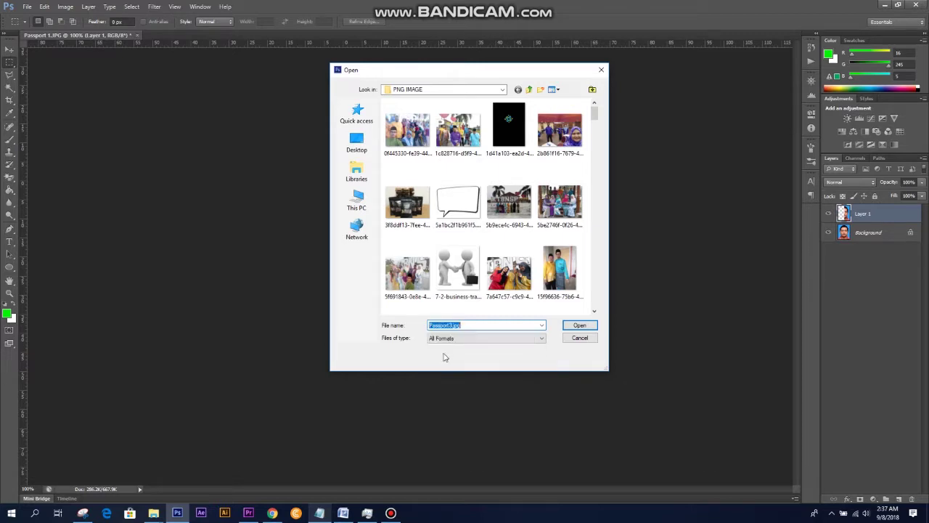
{"action": "left_click", "coordinate": [580, 325]}
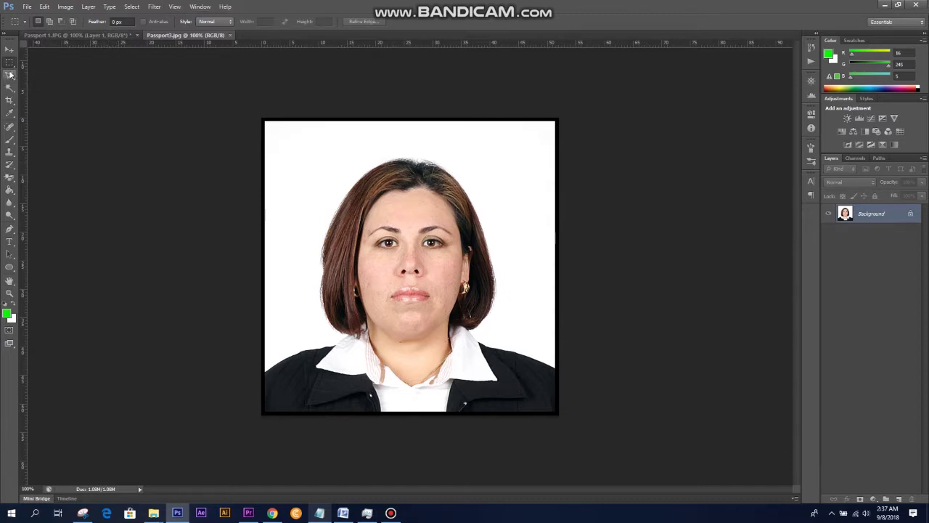
- Select the left half of the woman's portrait up to the nose's centre line and copy and paste it as a new layer
{"action": "left_click", "coordinate": [116, 22]}
{"action": "left_click_drag", "start_coordinate": [264, 121], "coordinate": [411, 430]}
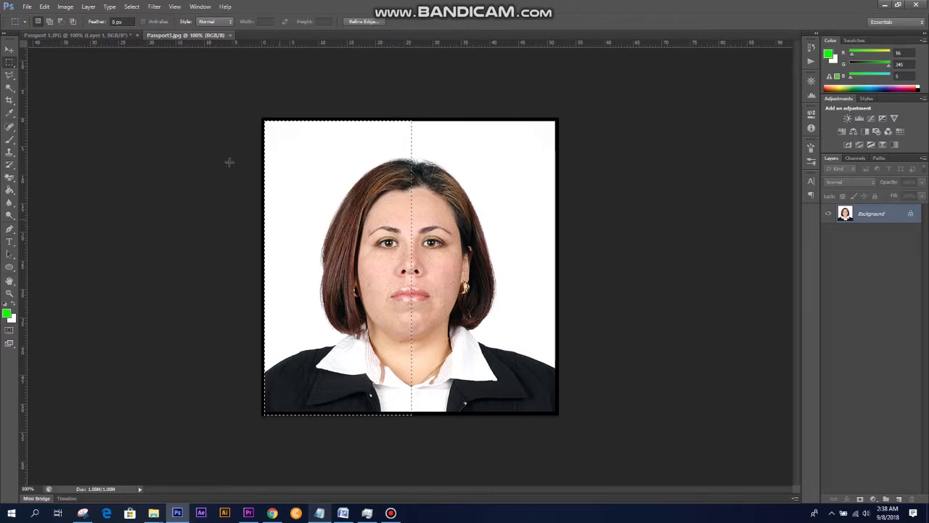
{"action": "left_click", "coordinate": [45, 7]}
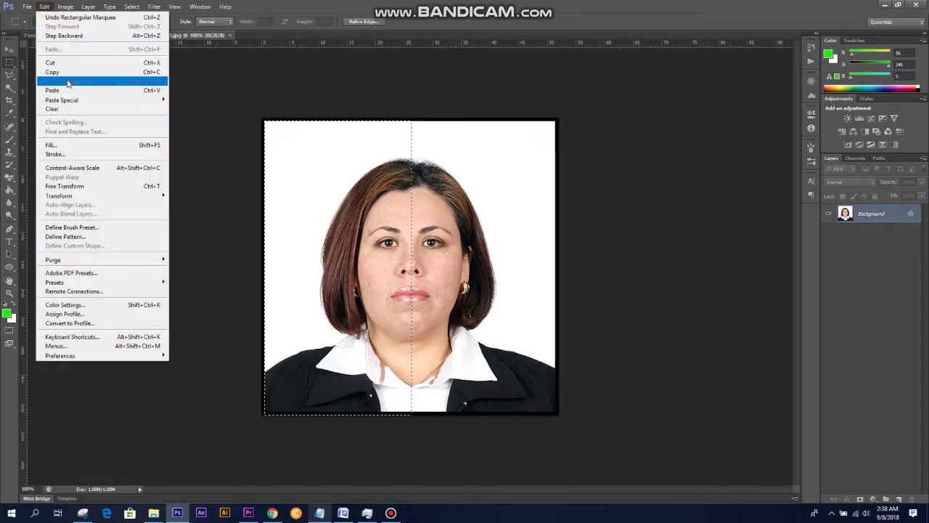
{"action": "left_click", "coordinate": [52, 72]}
{"action": "left_click", "coordinate": [46, 8]}
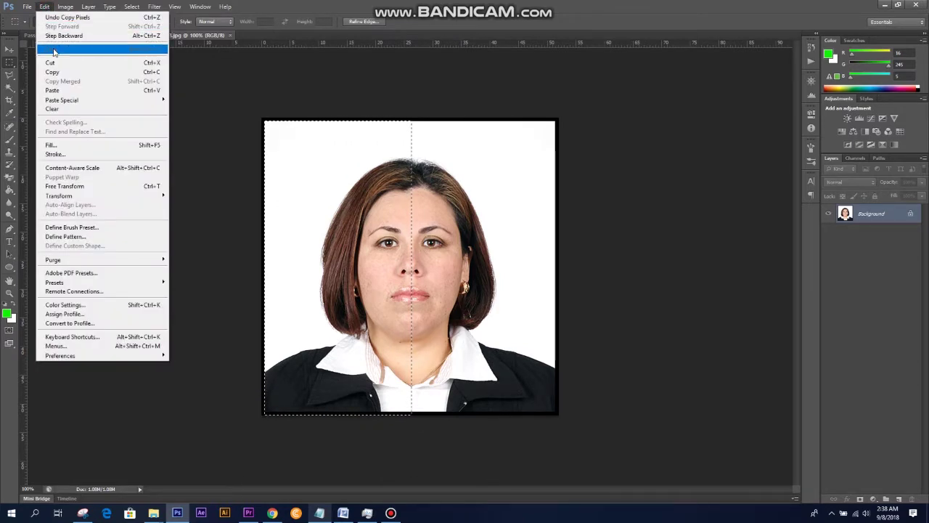
{"action": "left_click", "coordinate": [52, 90]}
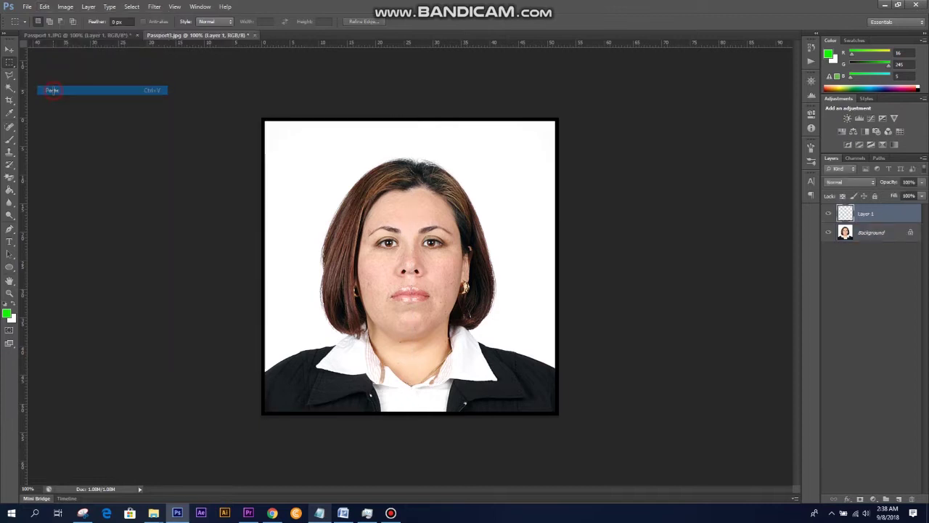
{"action": "left_click", "coordinate": [52, 10]}
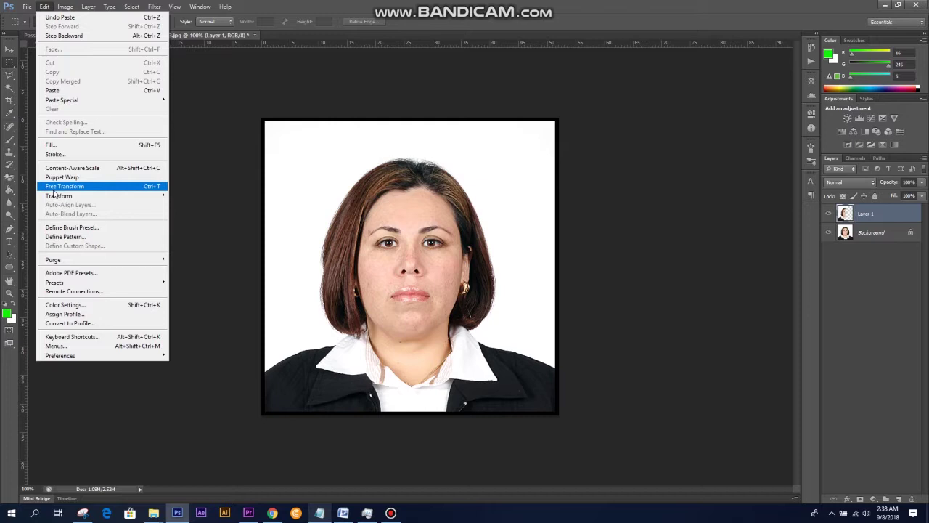
{"action": "mouse_move", "coordinate": [52, 199]}
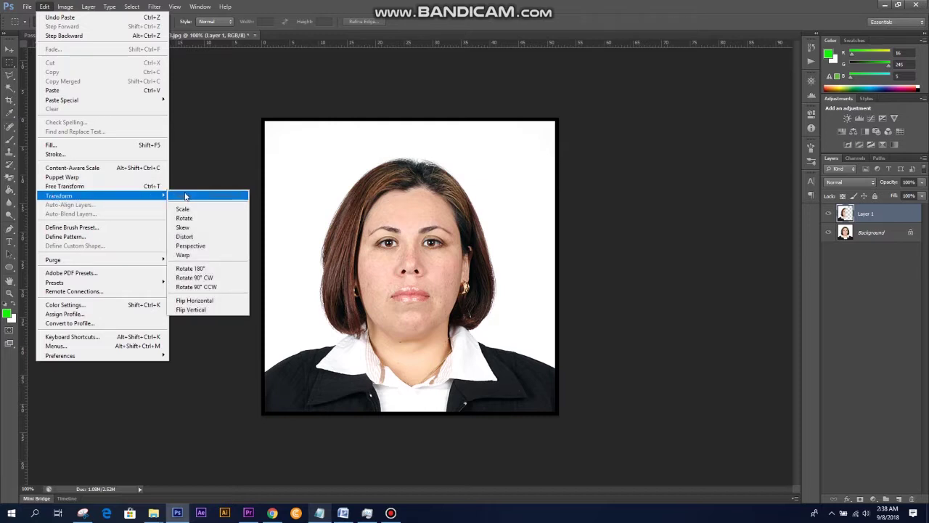
{"action": "left_click", "coordinate": [191, 310]}
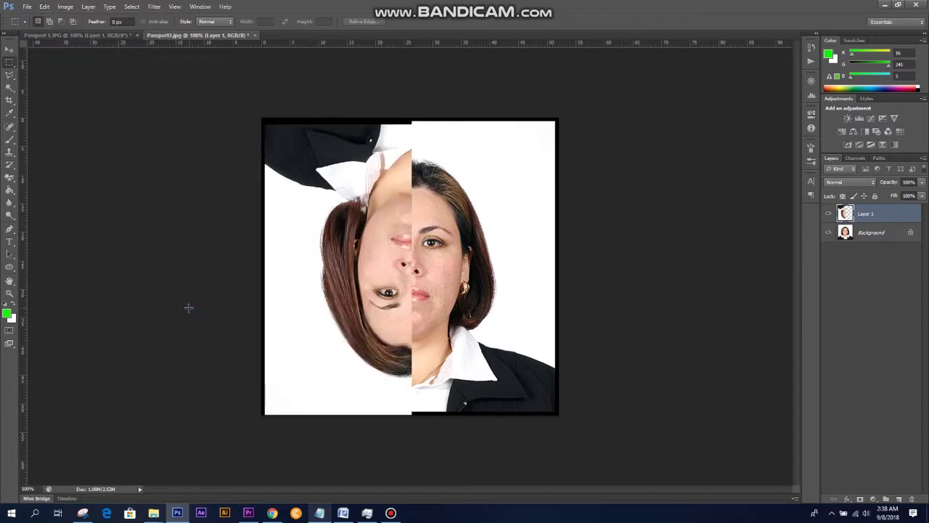
{"action": "key", "text": "ctrl+z"}
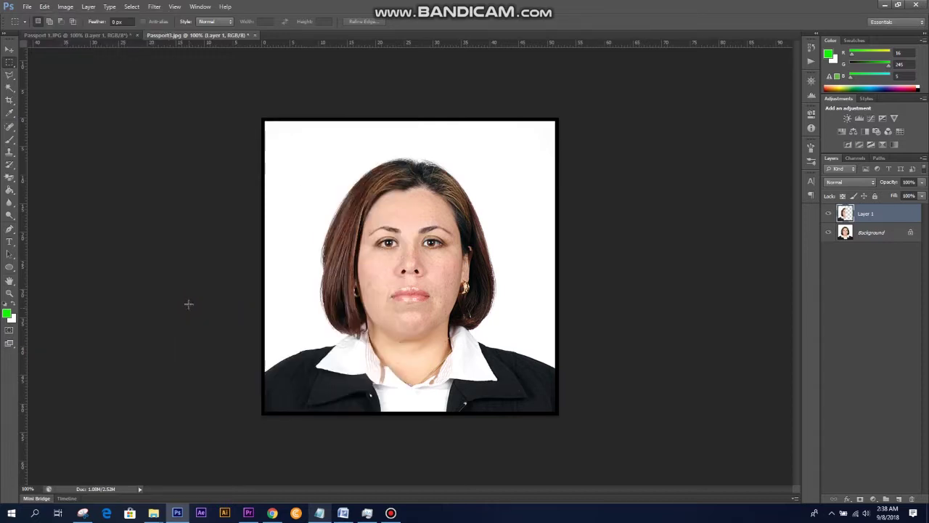
- Flip the pasted half-face layer horizontally and move it over the right half of the portrait, aligned at the face's centre line
{"action": "left_click", "coordinate": [44, 7]}
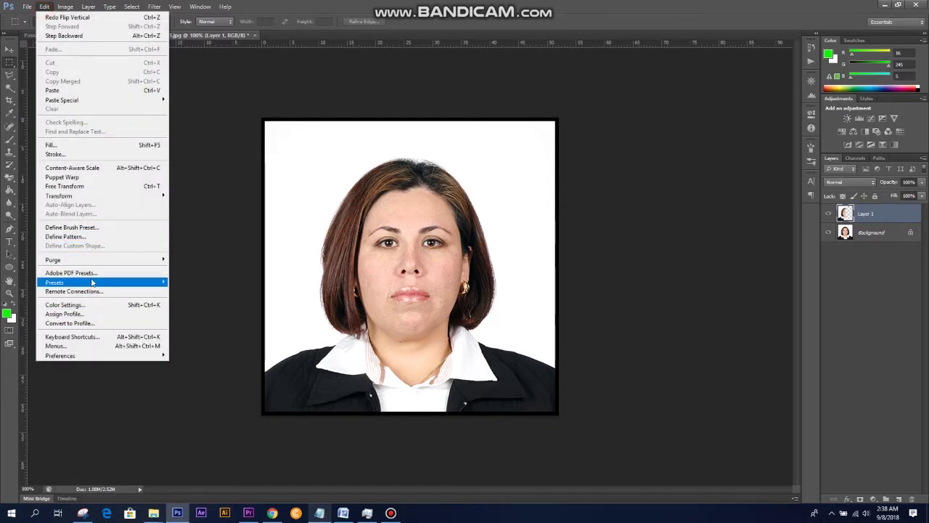
{"action": "mouse_move", "coordinate": [156, 196]}
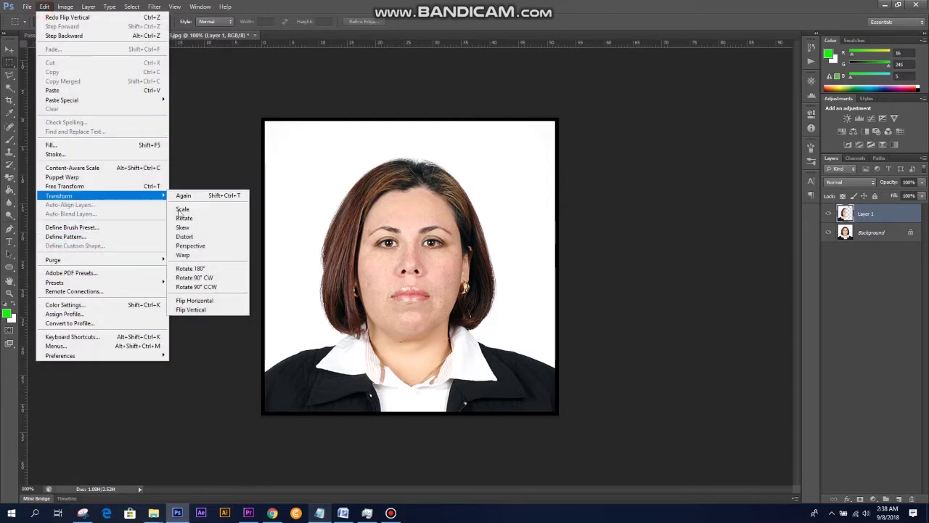
{"action": "left_click", "coordinate": [182, 300]}
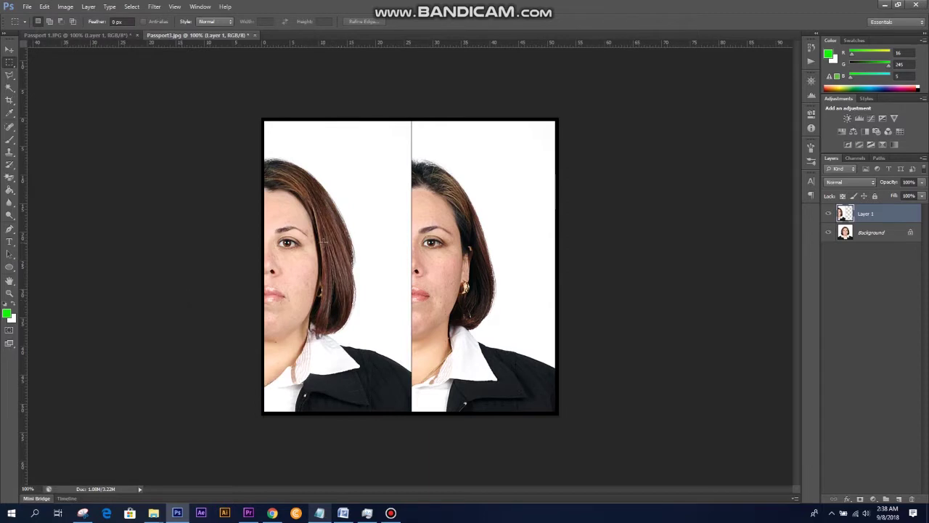
{"action": "left_click", "coordinate": [11, 50]}
{"action": "left_click_drag", "start_coordinate": [352, 255], "coordinate": [495, 255]}
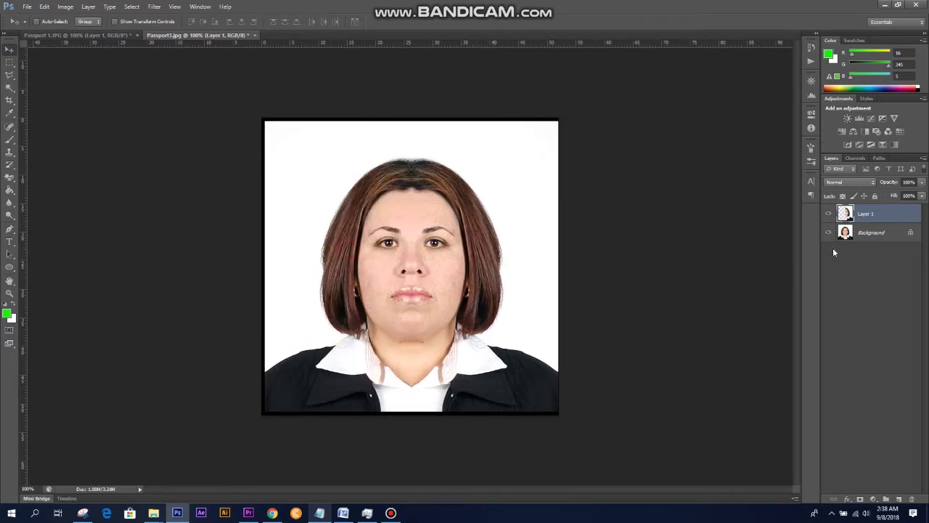
- Toggle the visibility of Layer 1 several times to compare the original portrait with the symmetrical one
{"action": "left_click", "coordinate": [829, 214]}
{"action": "left_click", "coordinate": [829, 216]}
{"action": "left_click", "coordinate": [828, 215]}
{"action": "left_click", "coordinate": [829, 216]}
{"action": "left_click", "coordinate": [829, 216]}
{"action": "left_click", "coordinate": [829, 215]}
- Open the image passport4.jpg from the PNG IMAGE folder
{"action": "left_click", "coordinate": [27, 6]}
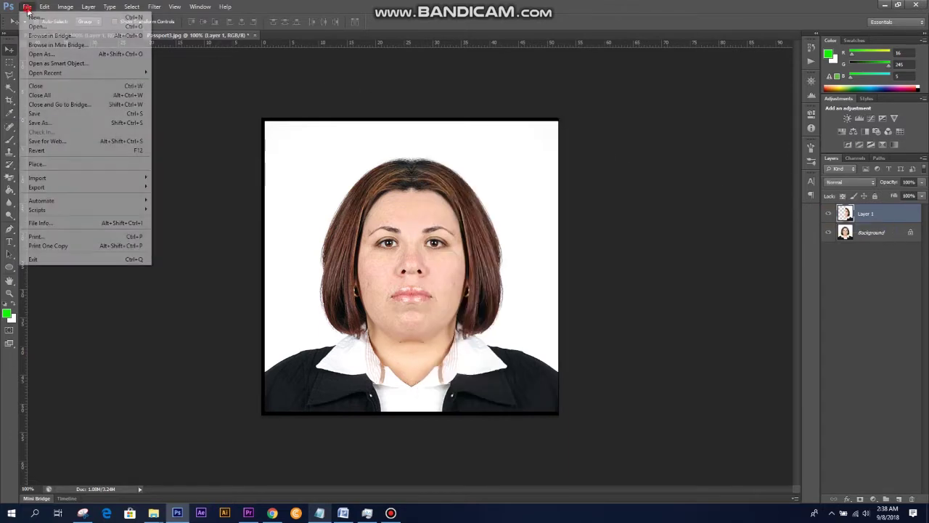
{"action": "left_click", "coordinate": [35, 27]}
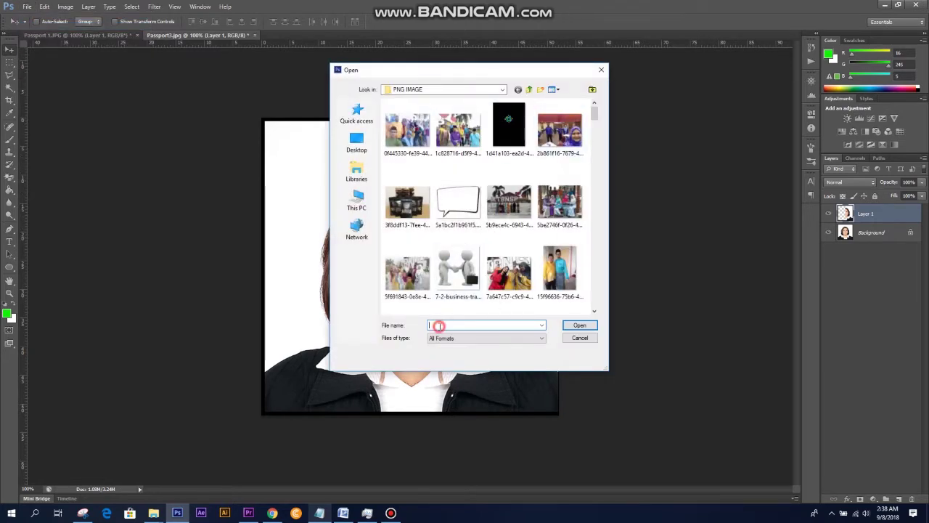
{"action": "type", "text": "pass"}
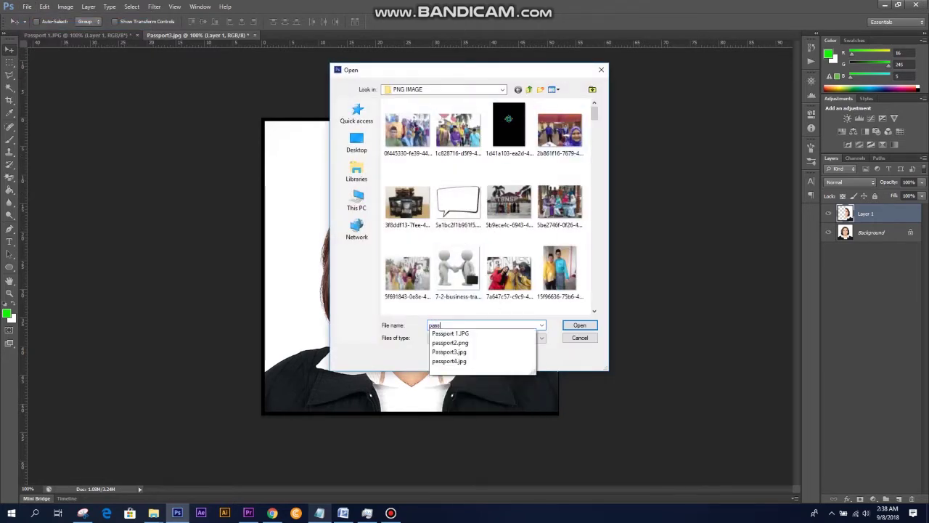
{"action": "left_click", "coordinate": [470, 363]}
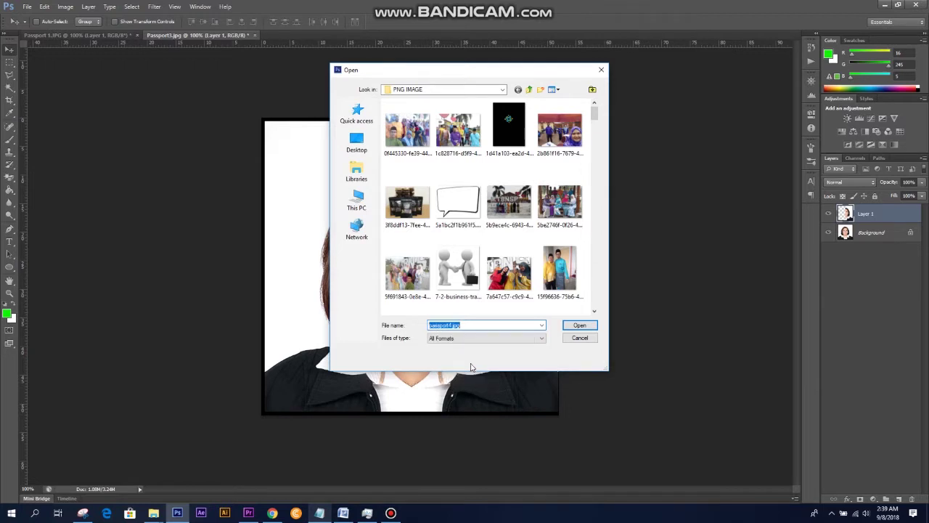
{"action": "left_click", "coordinate": [579, 326]}
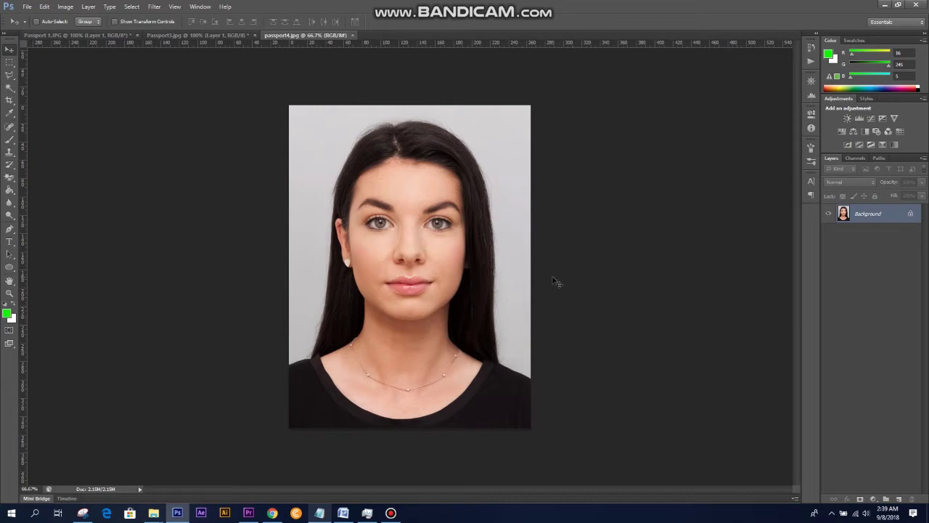
- Select the left half of the long-haired woman's portrait up to the nose's centre line and copy and paste it as a new layer
{"action": "left_click", "coordinate": [44, 7]}
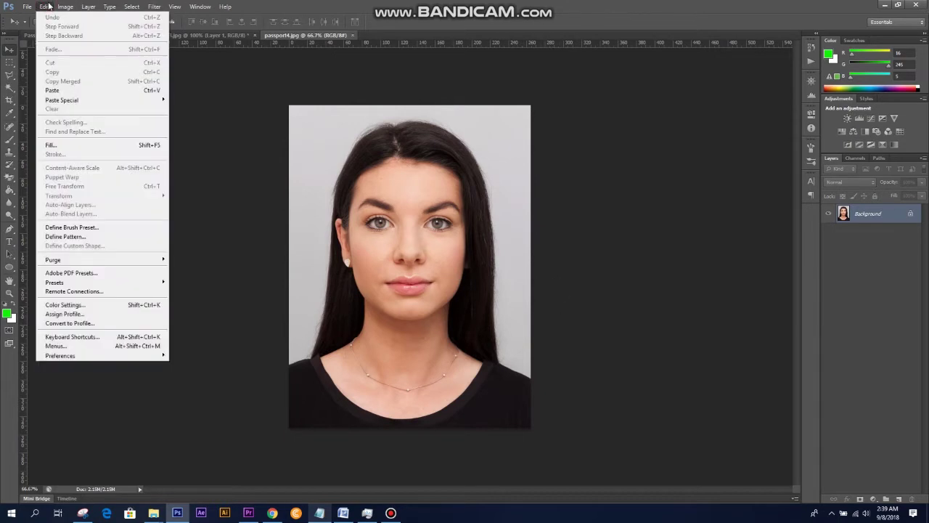
{"action": "mouse_move", "coordinate": [225, 6]}
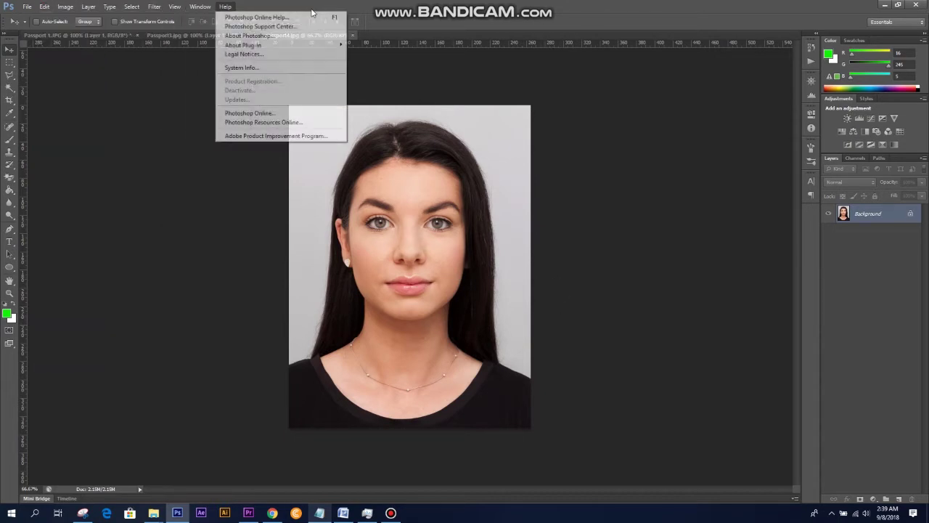
{"action": "left_click", "coordinate": [10, 62]}
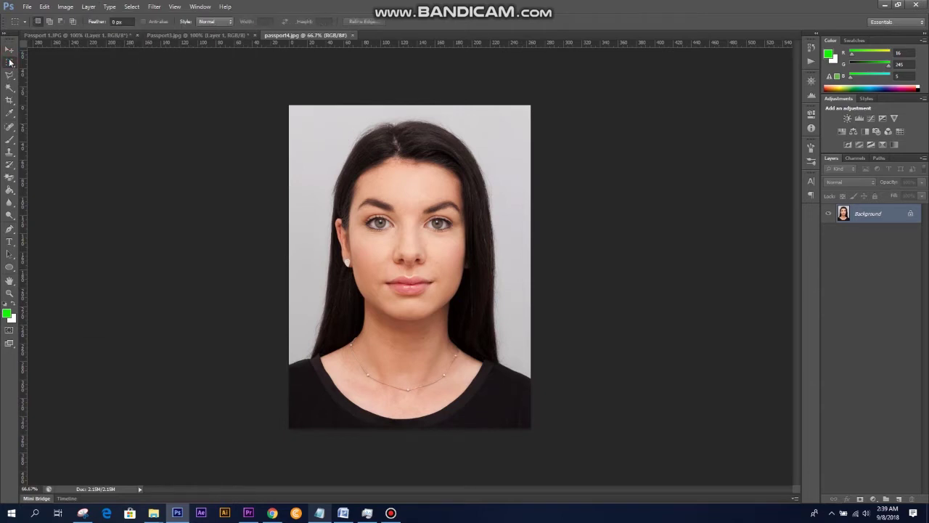
{"action": "left_click_drag", "start_coordinate": [289, 105], "coordinate": [408, 435]}
{"action": "mouse_move", "coordinate": [393, 302]}
{"action": "left_mouse_down"}
{"action": "mouse_move", "coordinate": [400, 324]}
{"action": "mouse_move", "coordinate": [393, 310]}
{"action": "left_mouse_up"}
{"action": "left_click", "coordinate": [44, 6]}
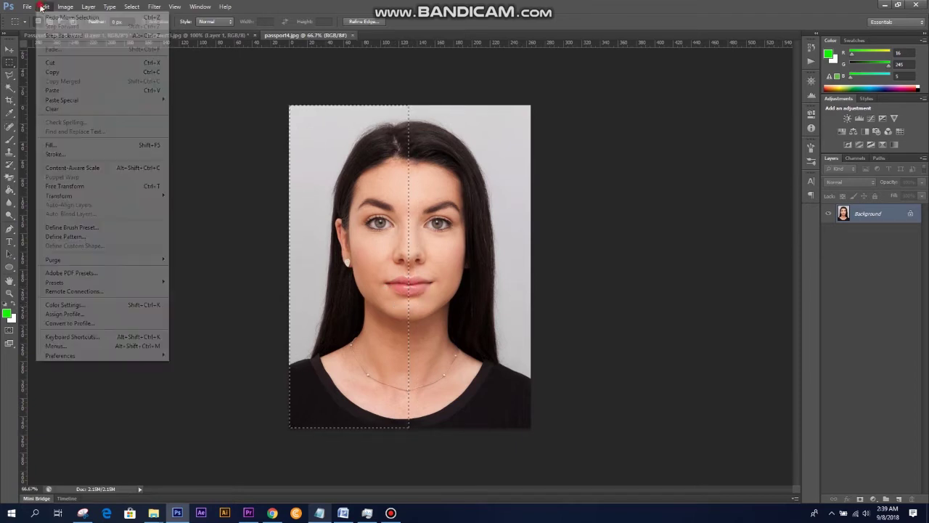
{"action": "left_click", "coordinate": [58, 71]}
{"action": "left_click", "coordinate": [44, 7]}
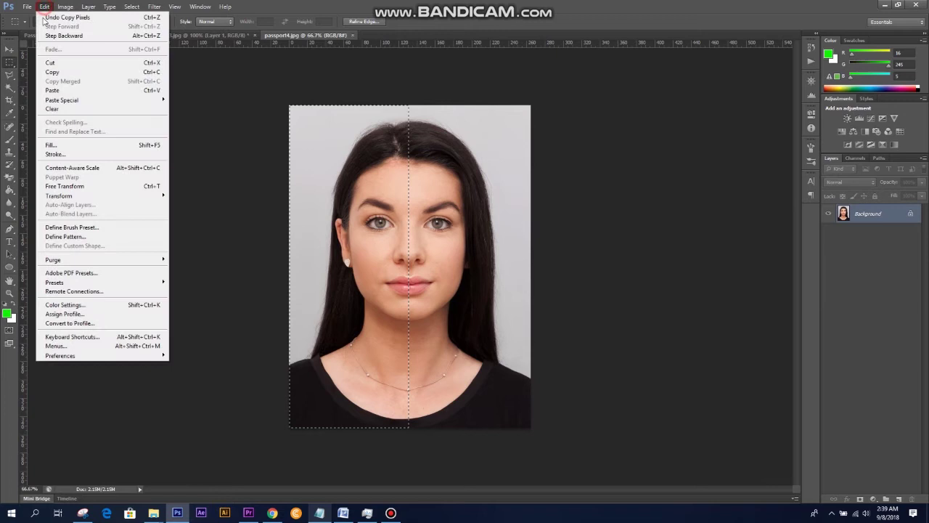
{"action": "left_click", "coordinate": [49, 91]}
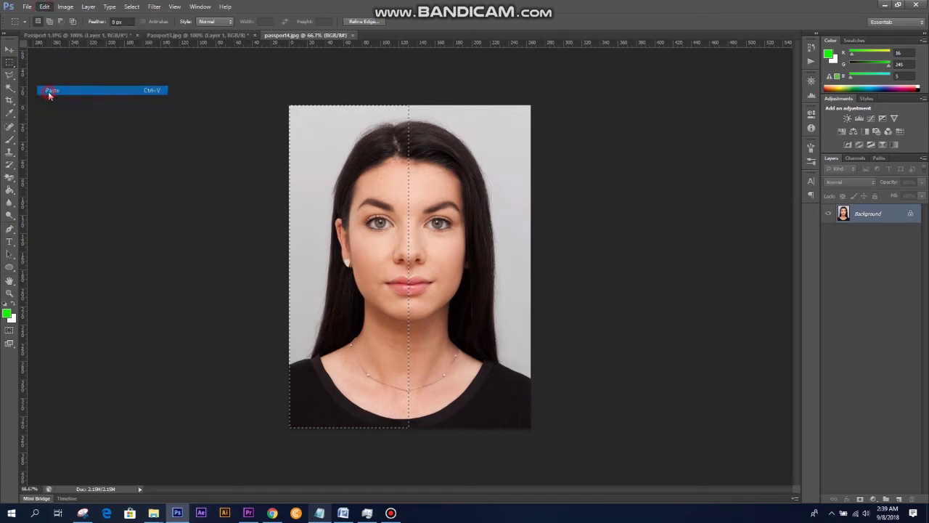
- Flip the pasted half horizontally, apply the transformation, and move it over the portrait's right half to meet at the face's centre line
{"action": "left_click", "coordinate": [51, 7]}
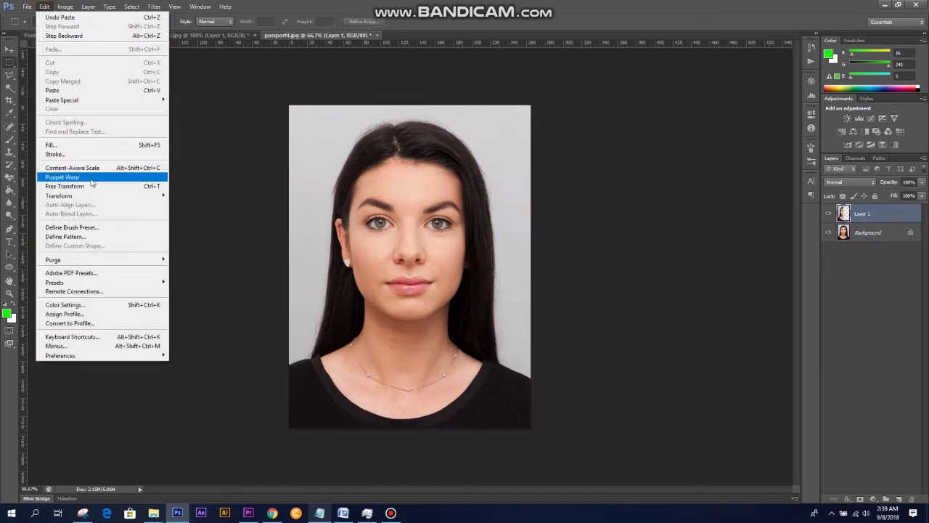
{"action": "mouse_move", "coordinate": [92, 196]}
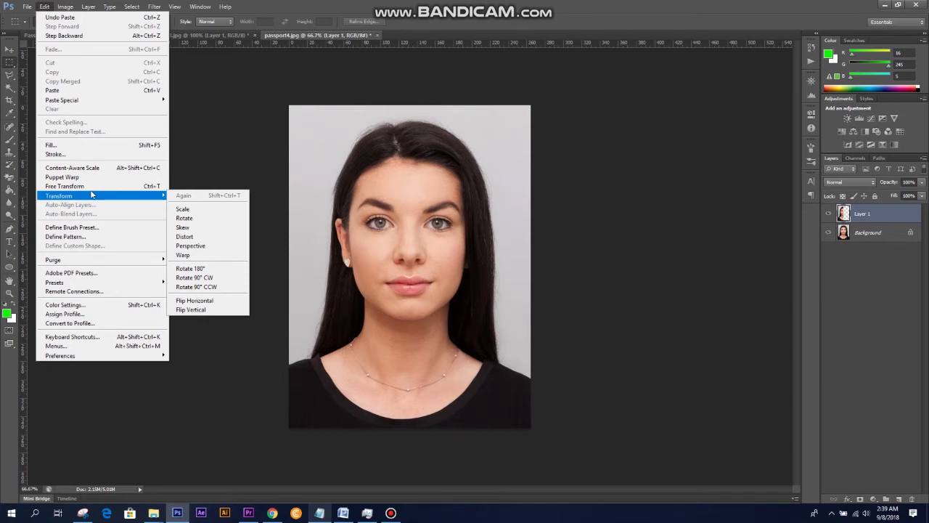
{"action": "left_click", "coordinate": [91, 185]}
{"action": "left_click", "coordinate": [44, 7]}
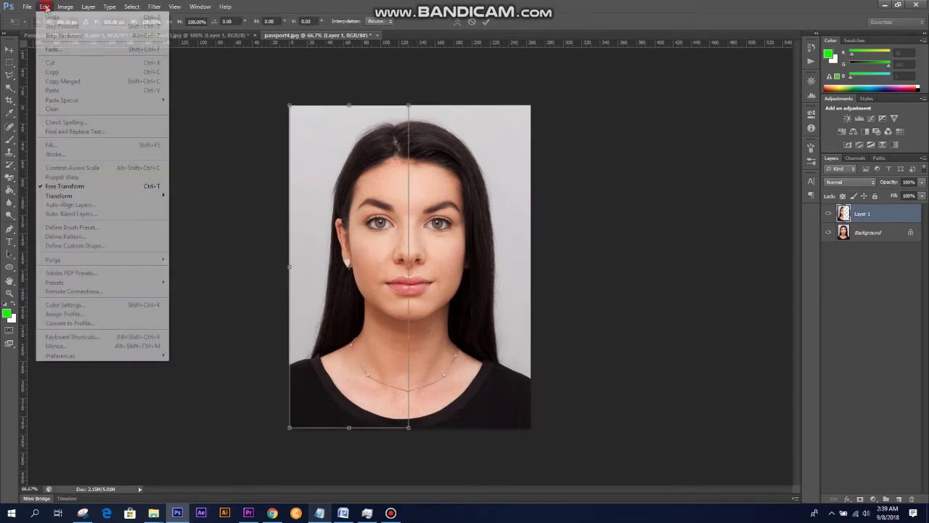
{"action": "mouse_move", "coordinate": [93, 197]}
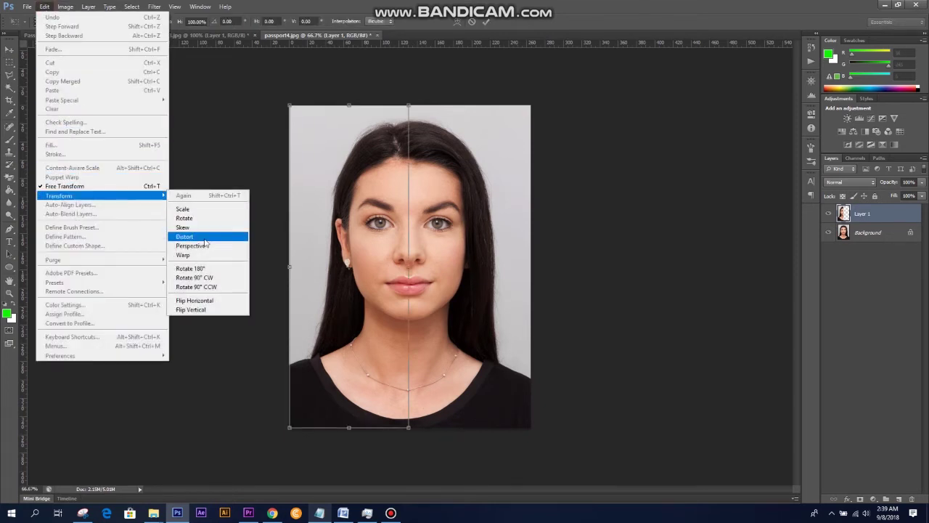
{"action": "left_click", "coordinate": [201, 299]}
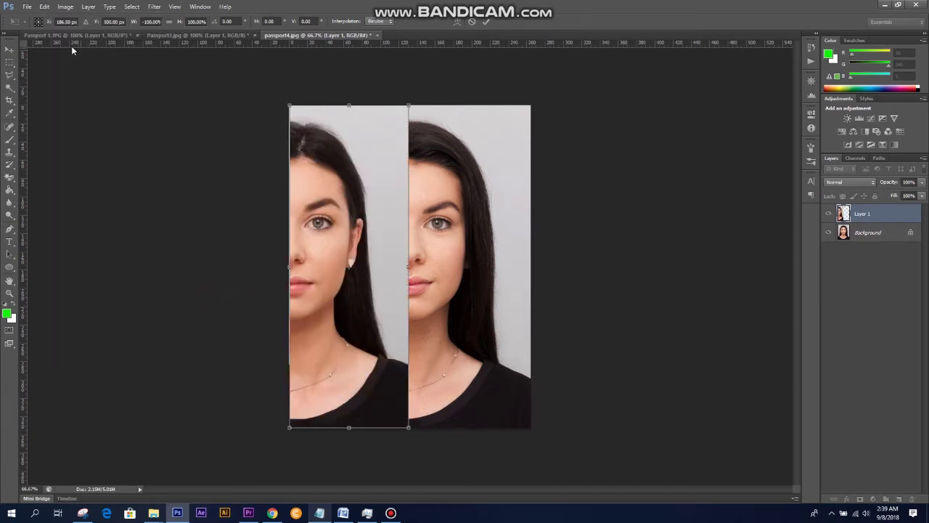
{"action": "left_click", "coordinate": [9, 49]}
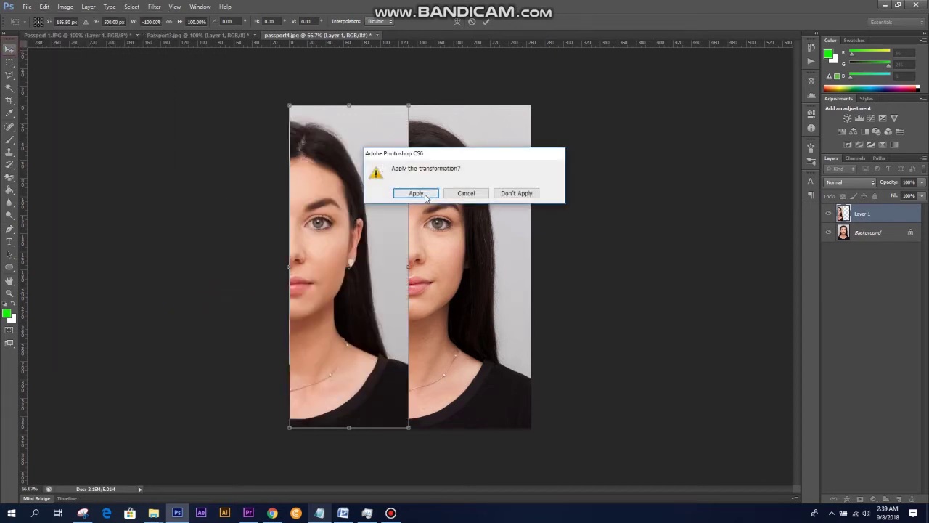
{"action": "left_click", "coordinate": [415, 196]}
{"action": "left_click_drag", "start_coordinate": [353, 174], "coordinate": [469, 175]}
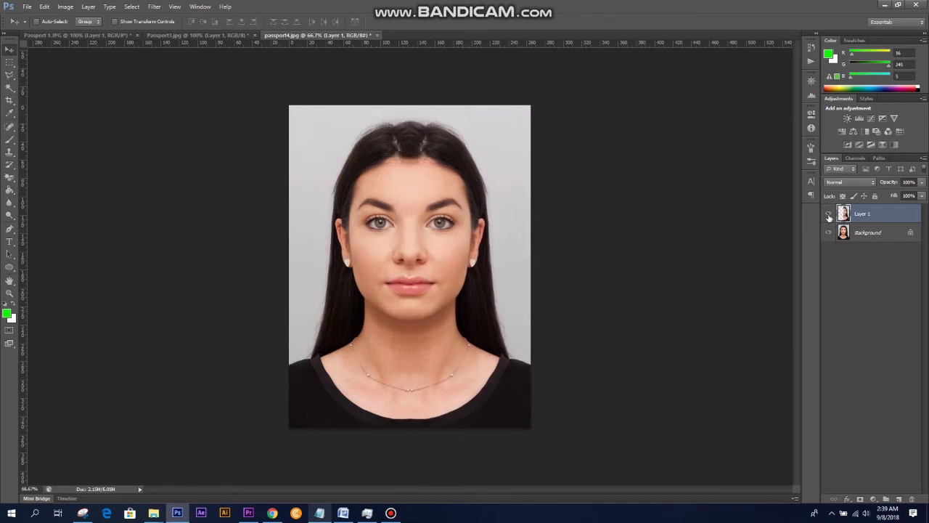
- Toggle the visibility of Layer 1 repeatedly to compare the original face in passport4.jpg with the mirrored version
{"action": "left_click", "coordinate": [828, 214]}
{"action": "left_click", "coordinate": [829, 217]}
{"action": "left_click", "coordinate": [829, 217]}
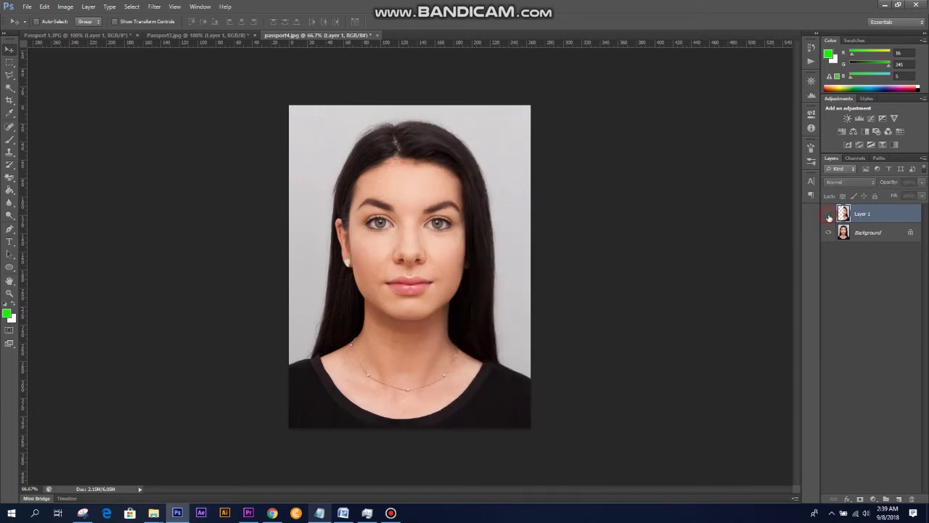
{"action": "left_click", "coordinate": [829, 216]}
{"action": "left_click", "coordinate": [829, 217]}
{"action": "left_click", "coordinate": [829, 216]}
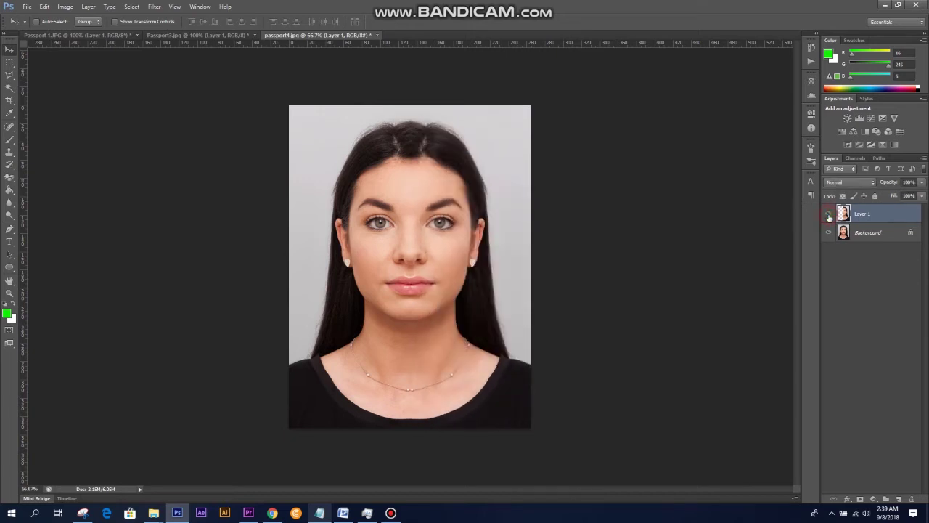
{"action": "left_click", "coordinate": [829, 217]}
{"action": "left_click", "coordinate": [829, 216]}
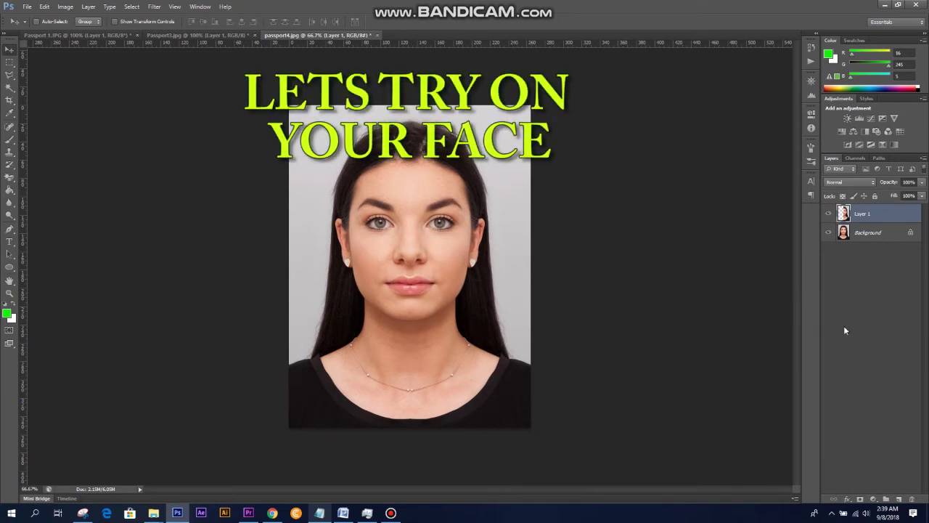
{"action": "left_click", "coordinate": [391, 513]}
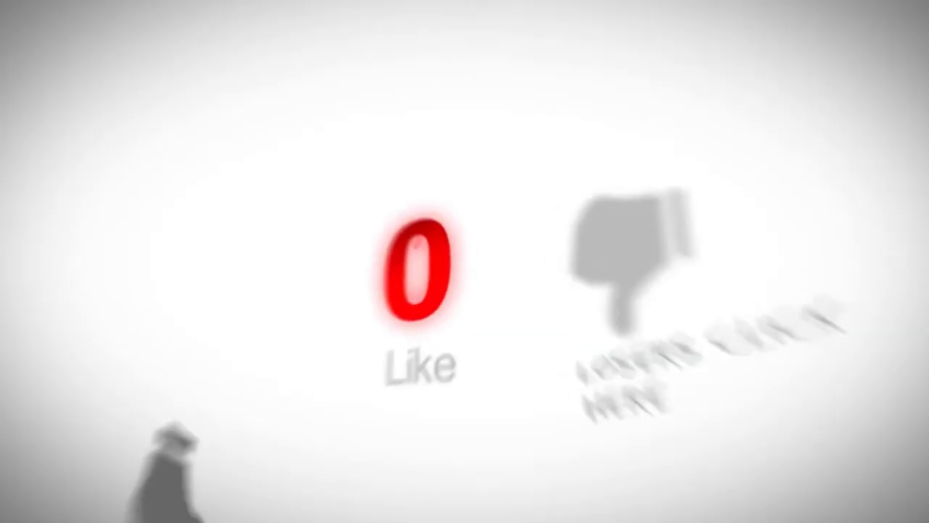